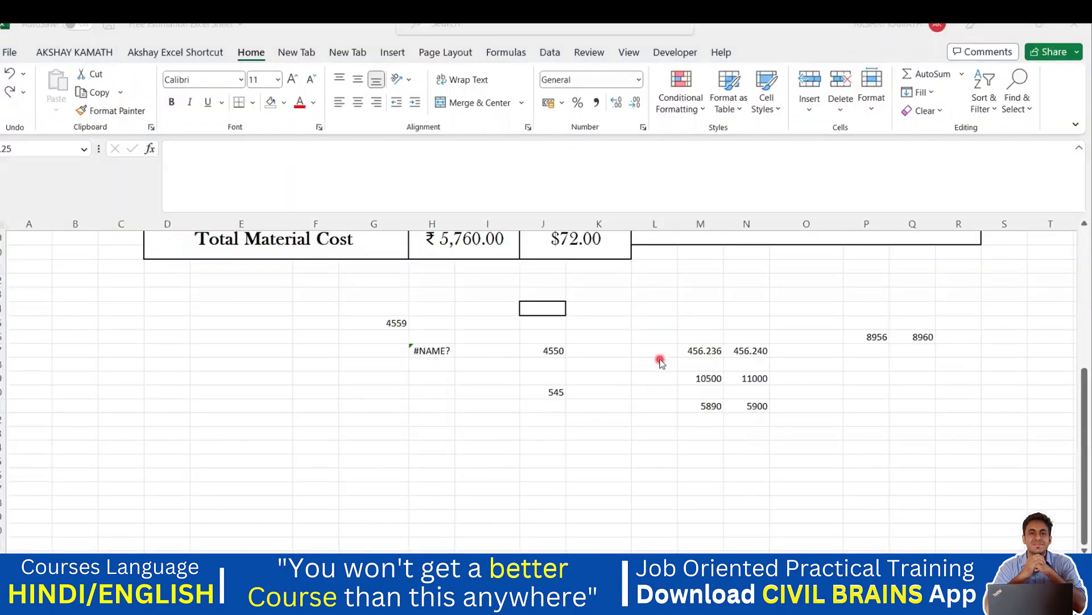
Add a text box left of the examples listing -1 = 10, -2 = 100 and -3 = 1000.
scroll(646, 414, up, 5)
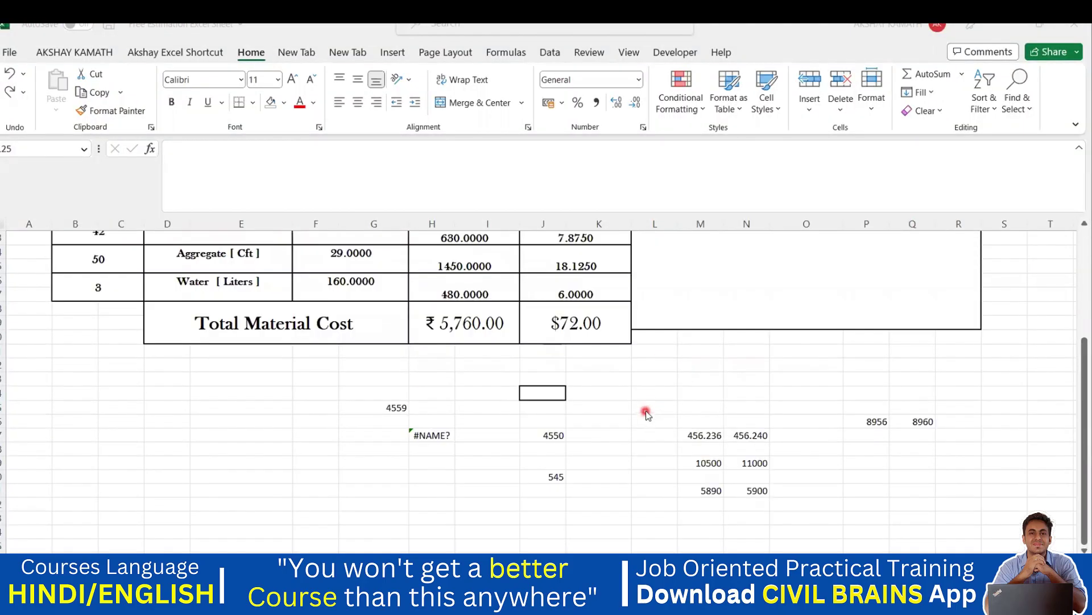
scroll(647, 414, down, 3)
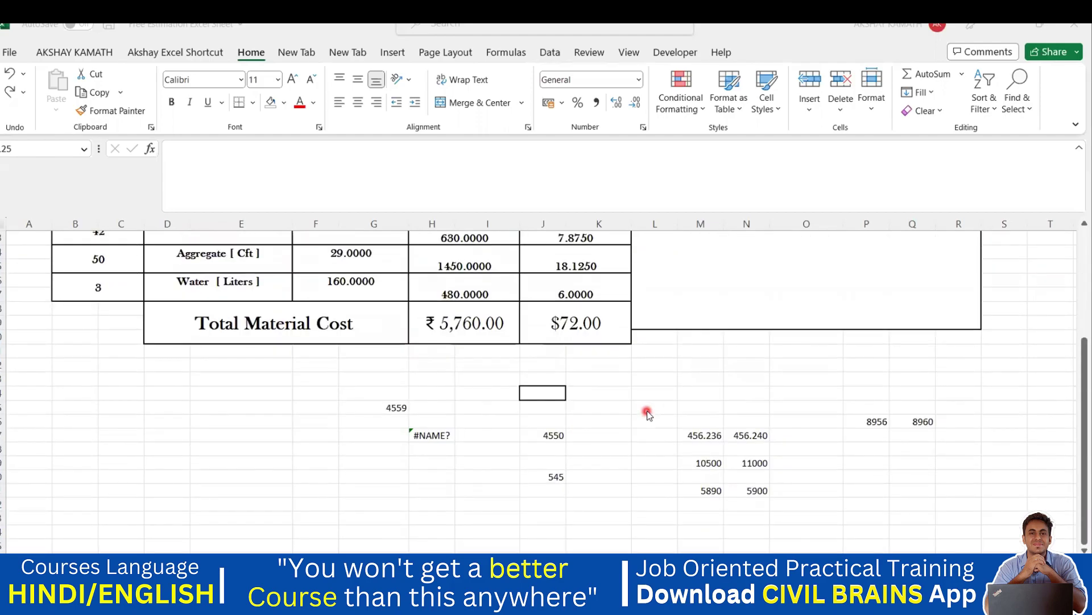
scroll(647, 413, down, 3)
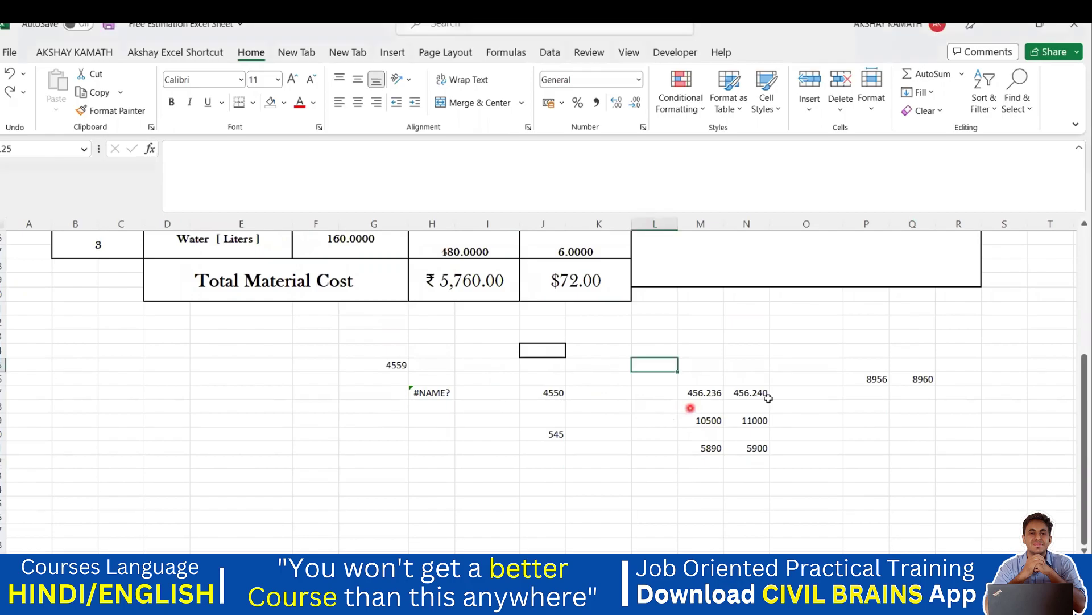
click(802, 419)
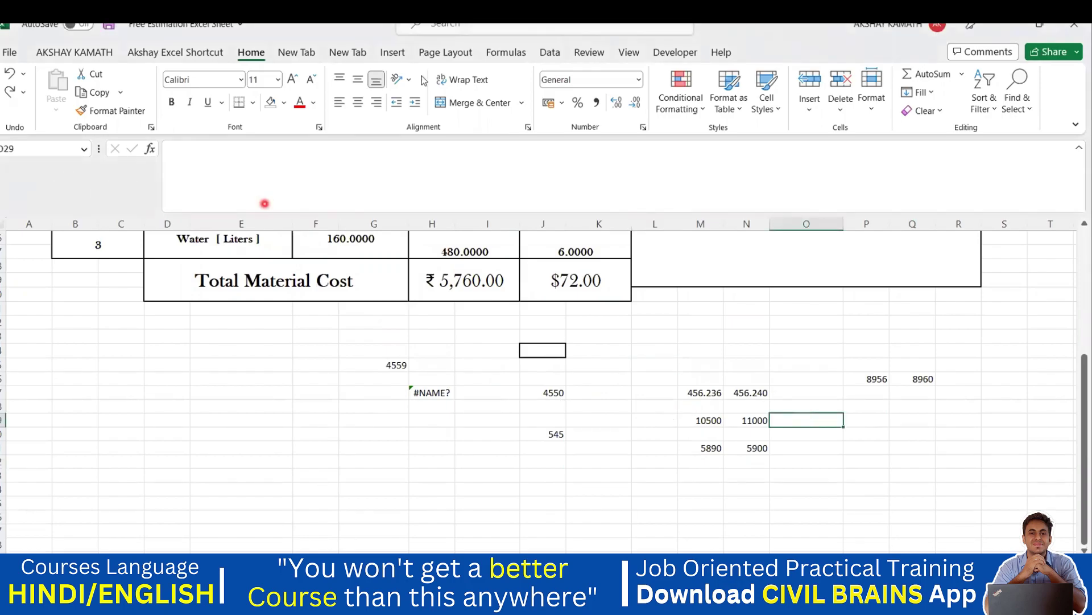
click(120, 393)
text(-)
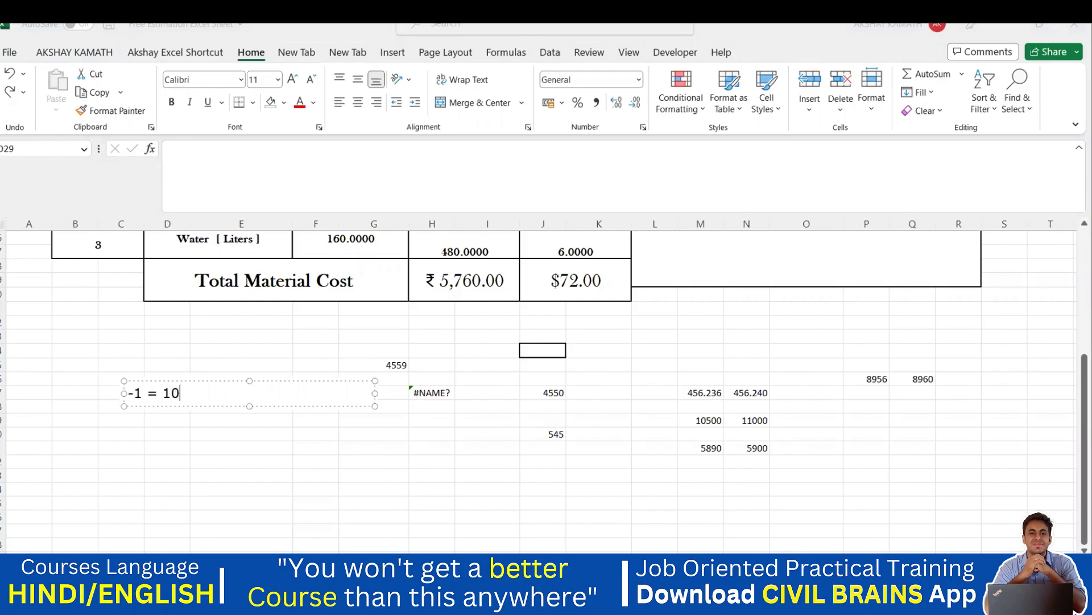
text(1 = 10)
key(Return)
text(-2 = 100)
key(Return)
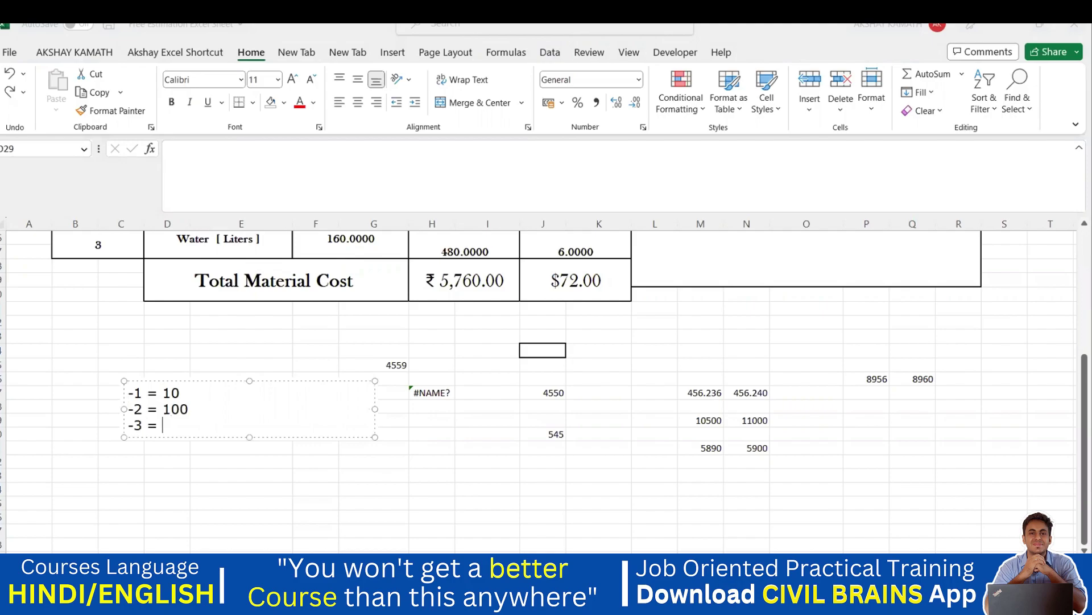
text(-3 = 1000)
key(Escape)
key(Escape)
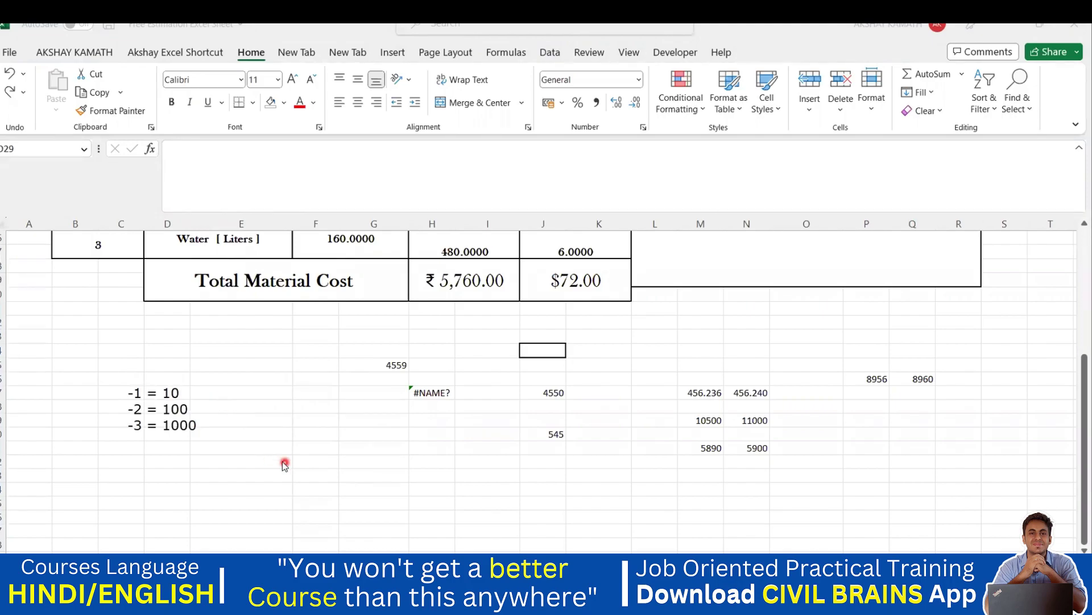
Enter 5598 in cell F33, then begin editing G33 beside it.
click(297, 473)
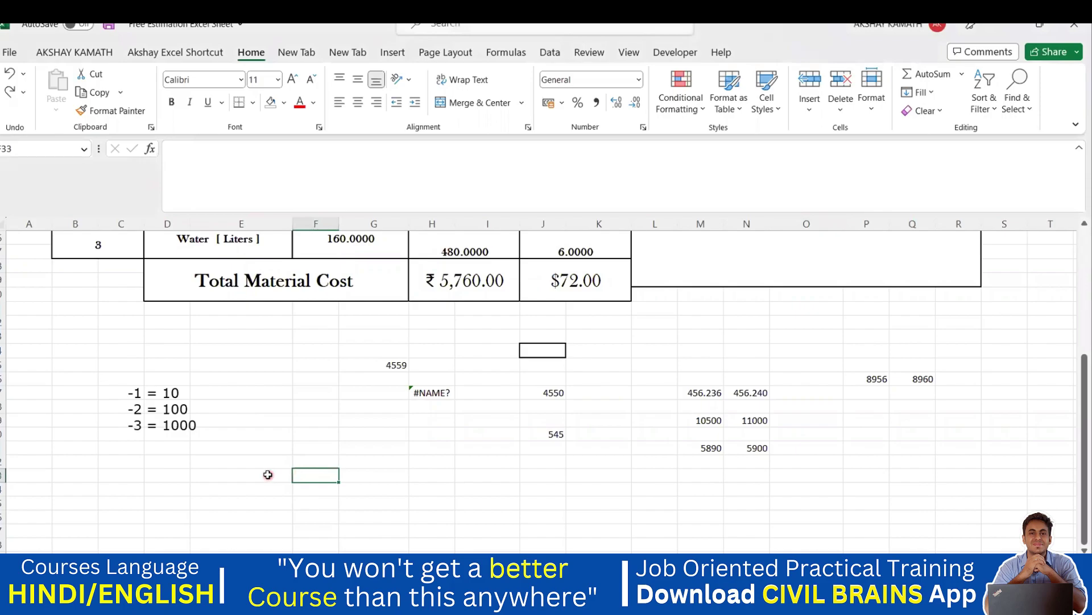
click(272, 474)
double_click(312, 477)
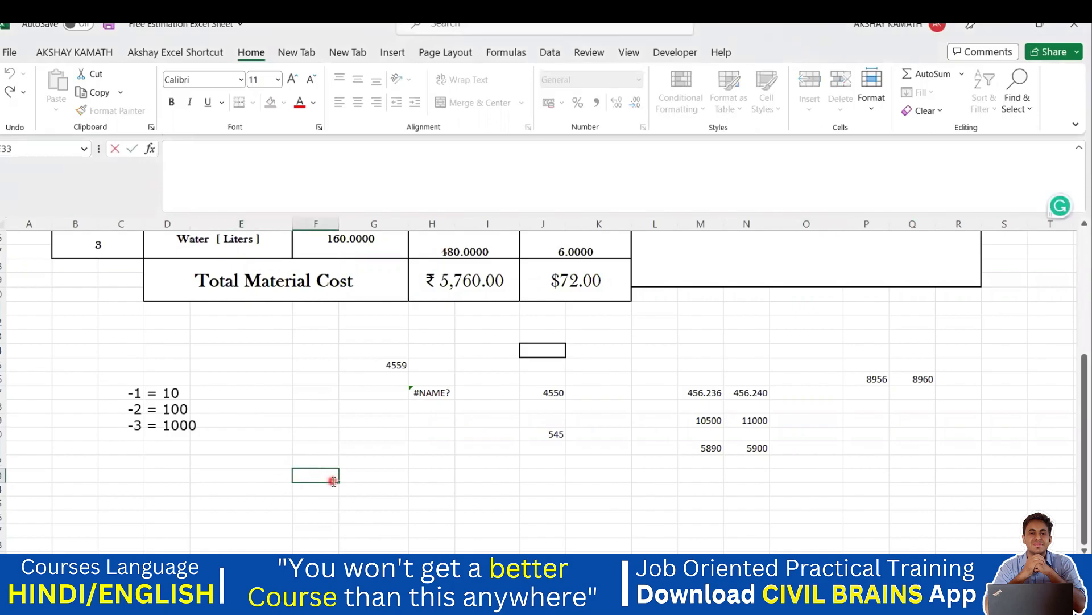
text(5598)
click(415, 480)
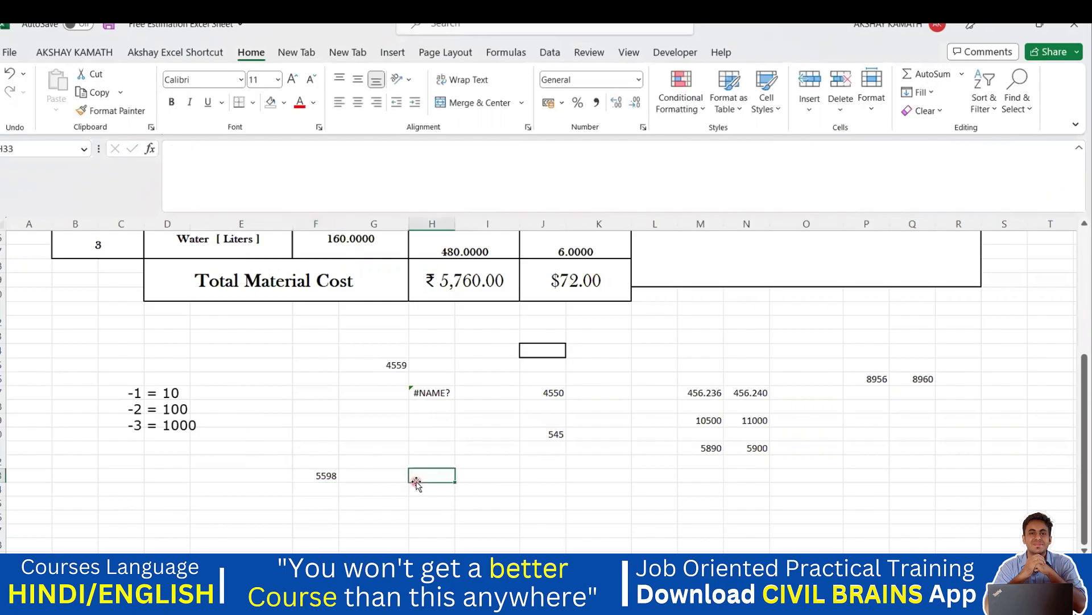
click(369, 478)
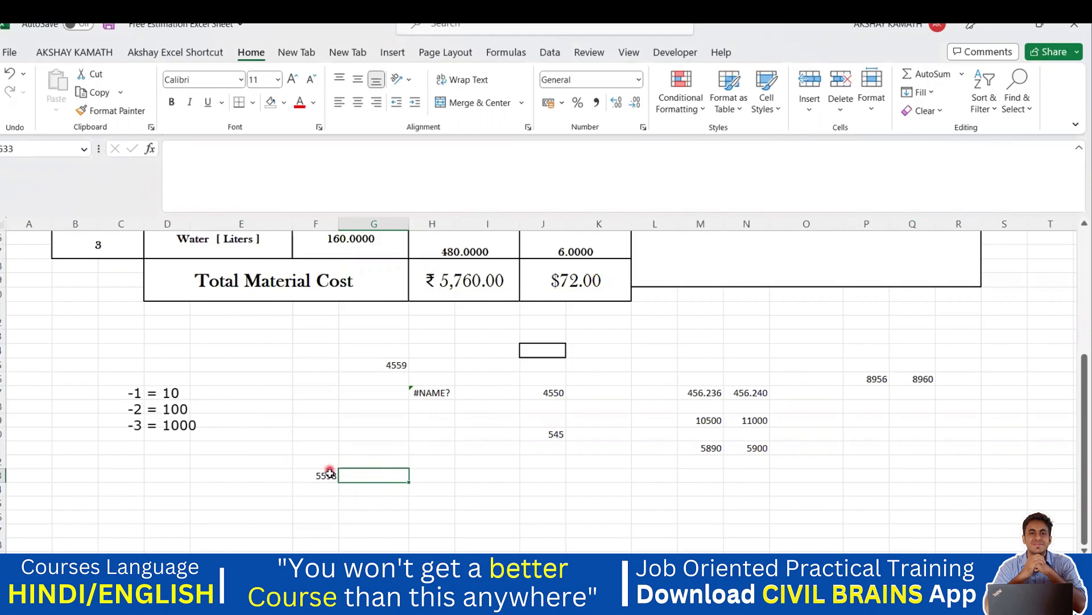
click(177, 398)
click(319, 487)
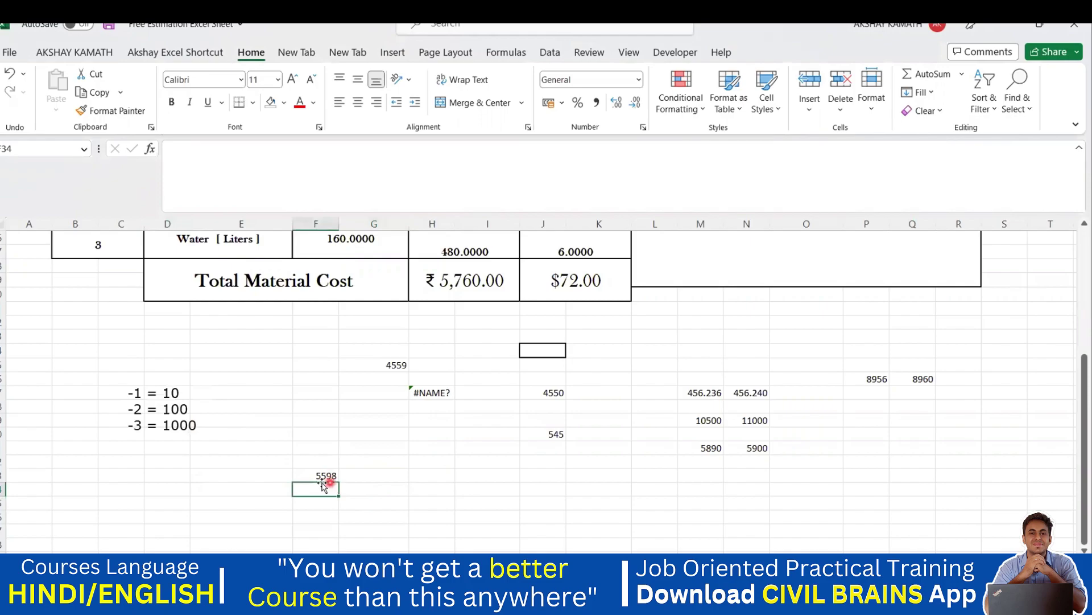
double_click(350, 476)
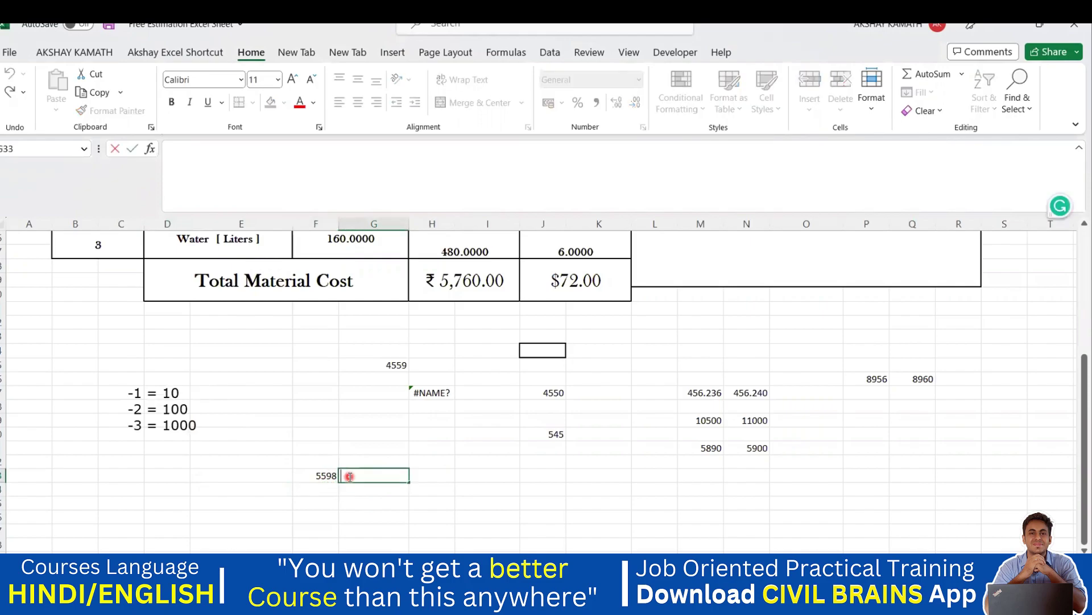
Enter =ROUNDUP(F33,-1) in G33 so 5598 rounds up to 5600.
text(=ROU)
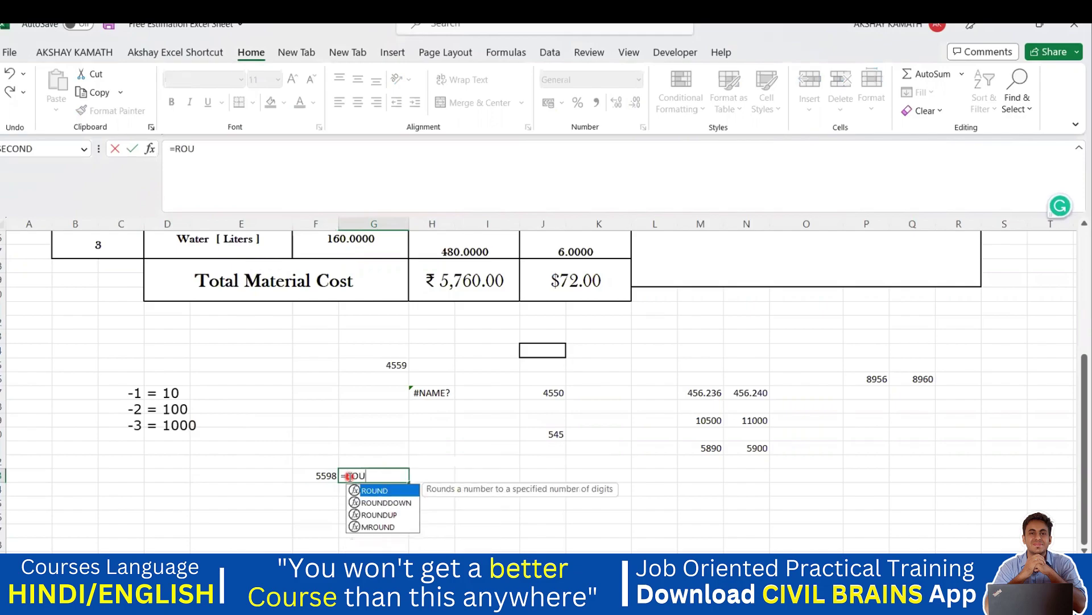
text(NDUP)
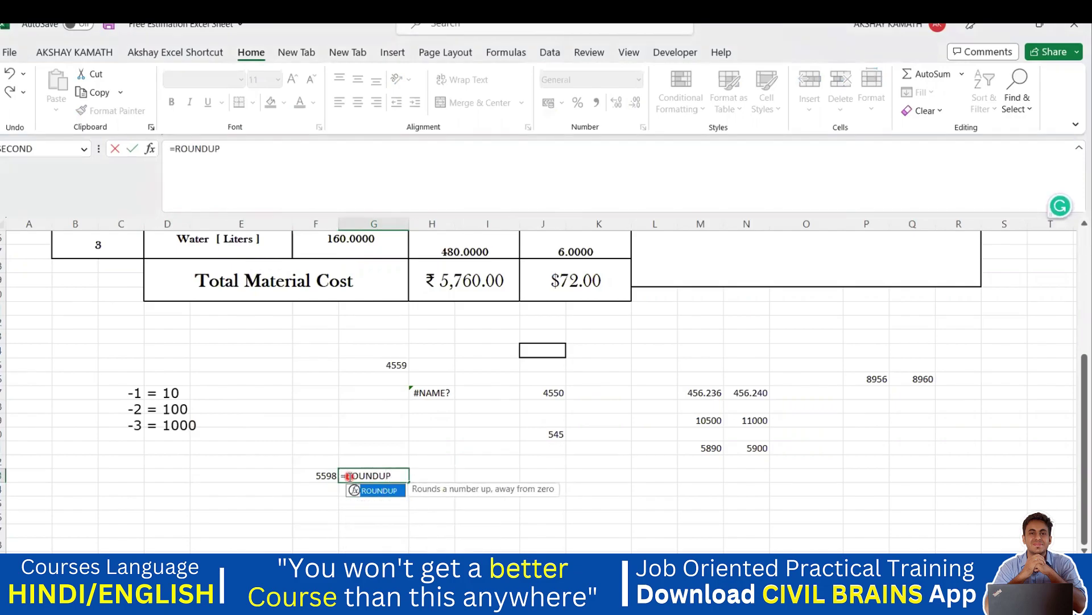
text(()
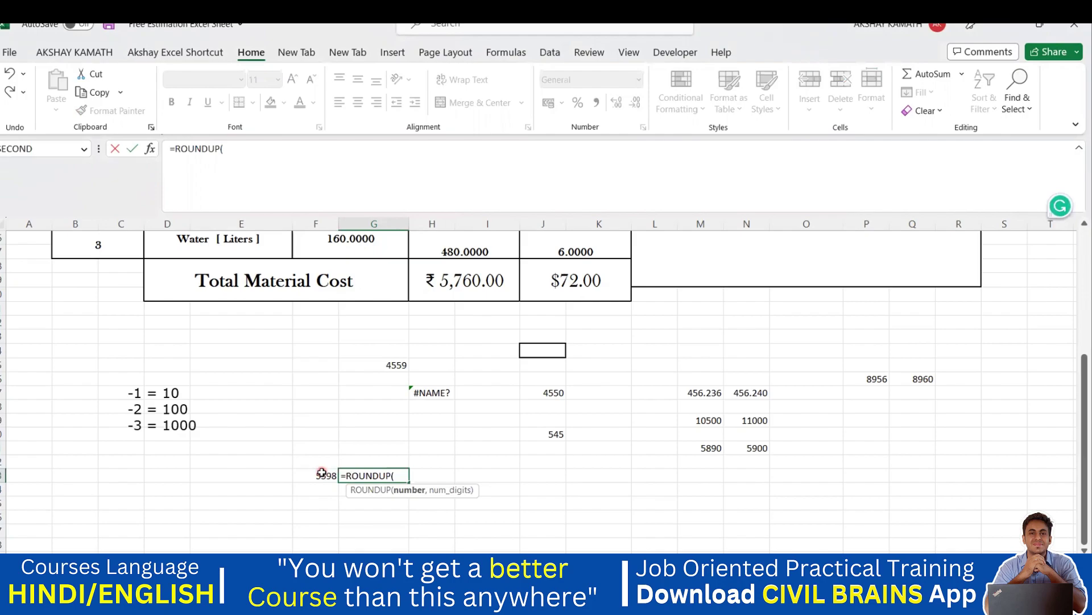
click(322, 473)
text(,)
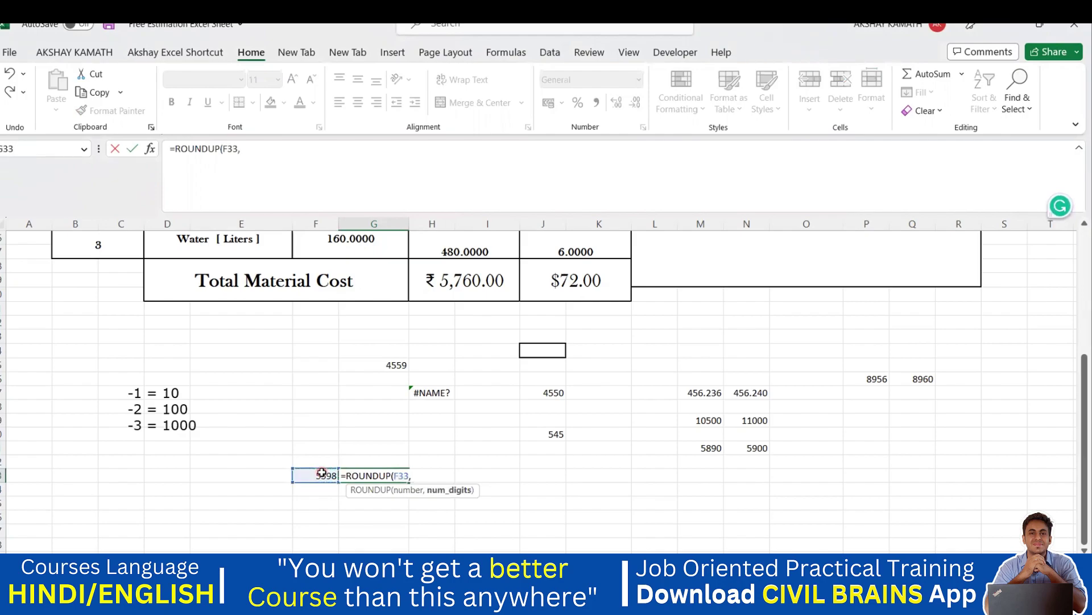
text(-1))
key(Return)
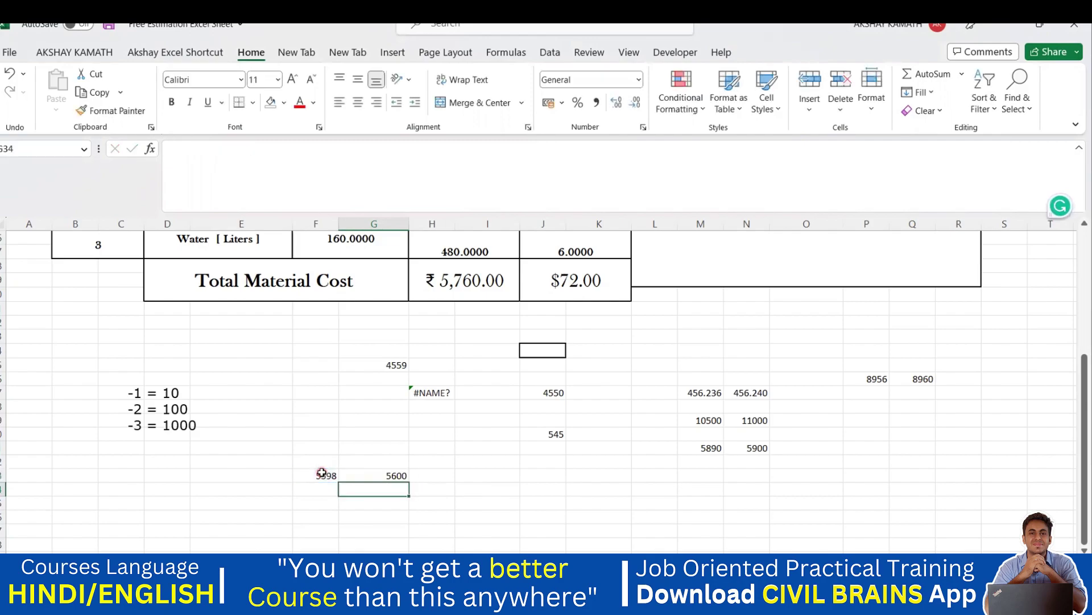
Check G33's ROUNDUP formula against the original 5598 in F33.
click(400, 475)
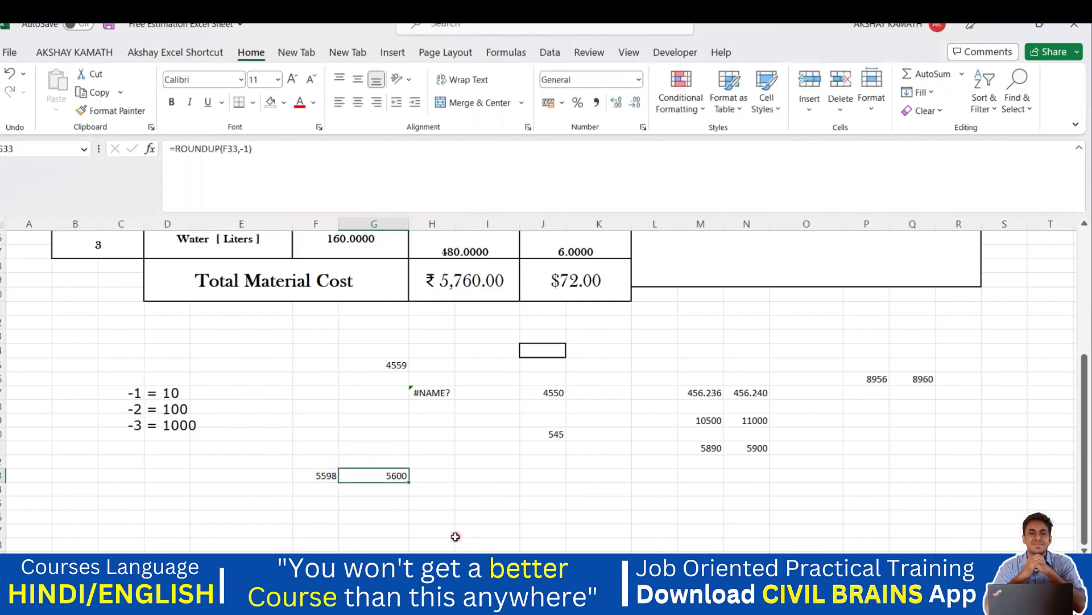
click(442, 477)
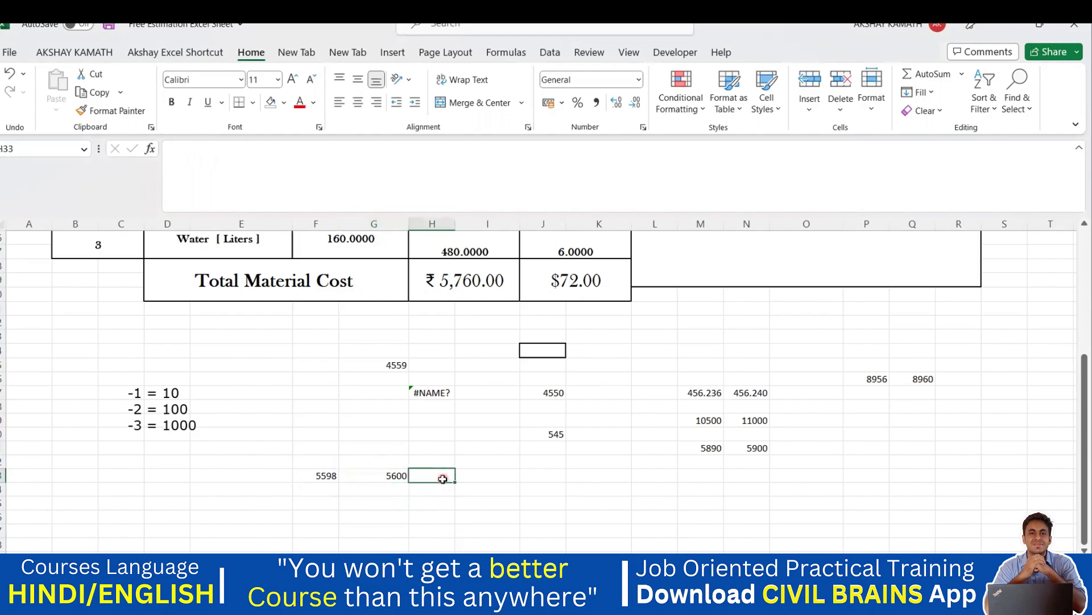
click(391, 476)
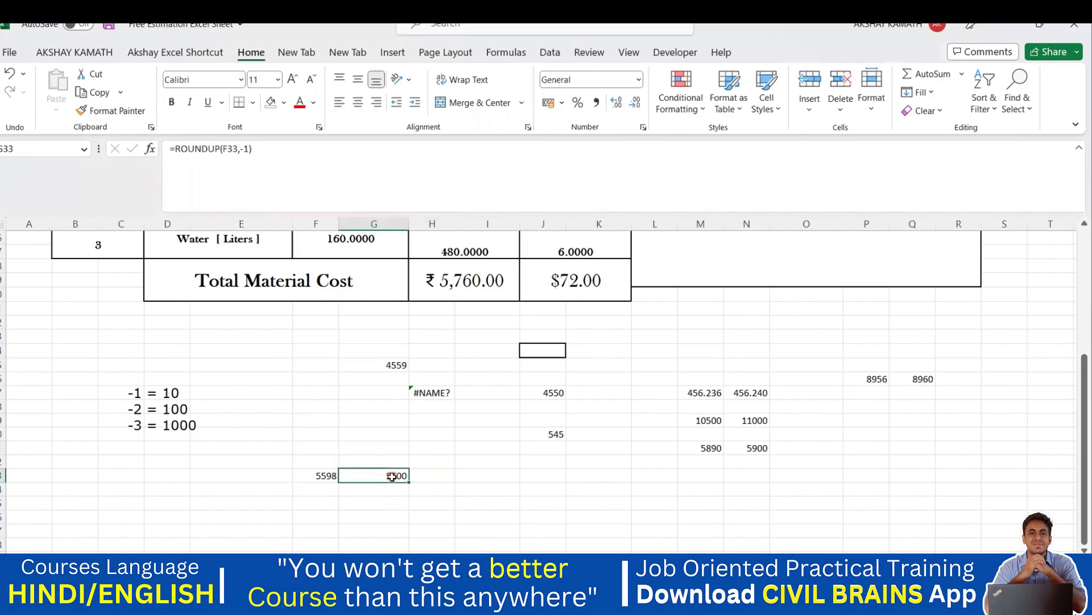
click(434, 478)
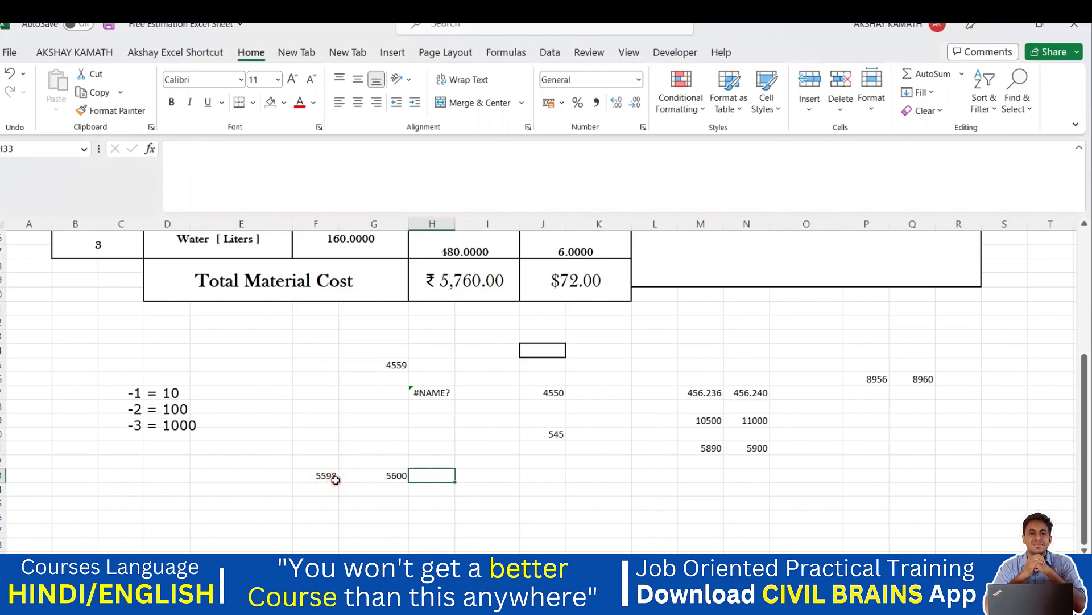
click(396, 476)
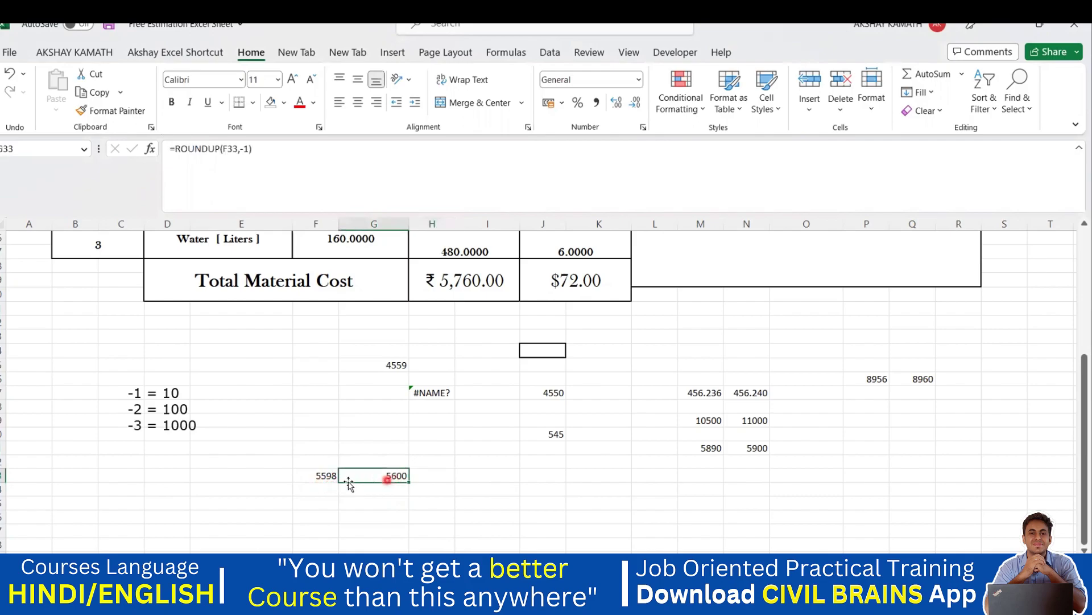
click(331, 476)
drag(337, 481, 338, 482)
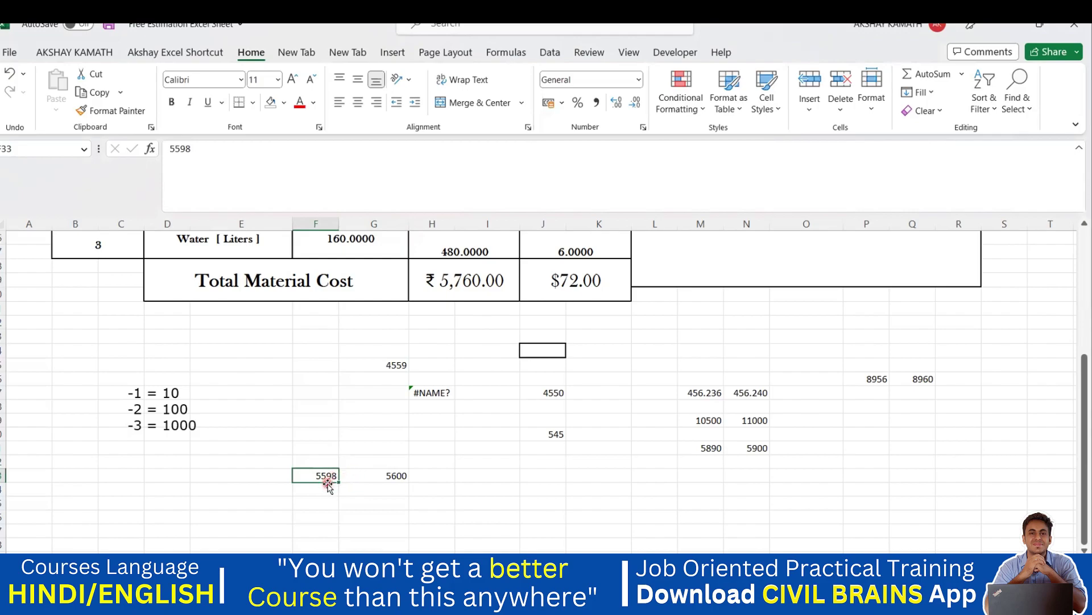
Start a ROUNDDOWN formula in H33 on 5598 in F33 with -1 digits.
click(426, 476)
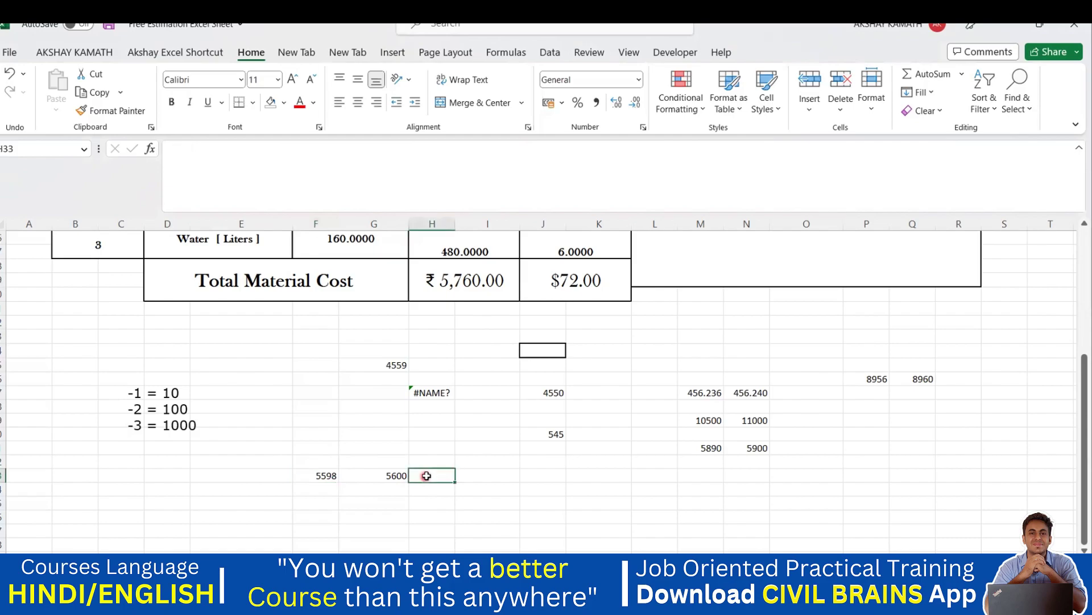
text(+)
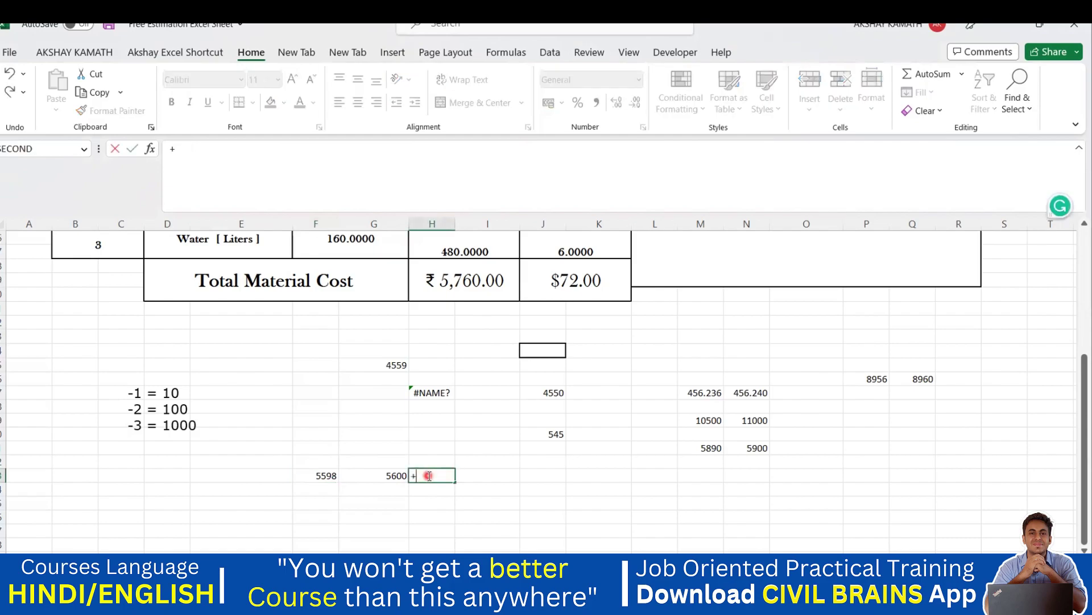
text(ROUNDDOWN)
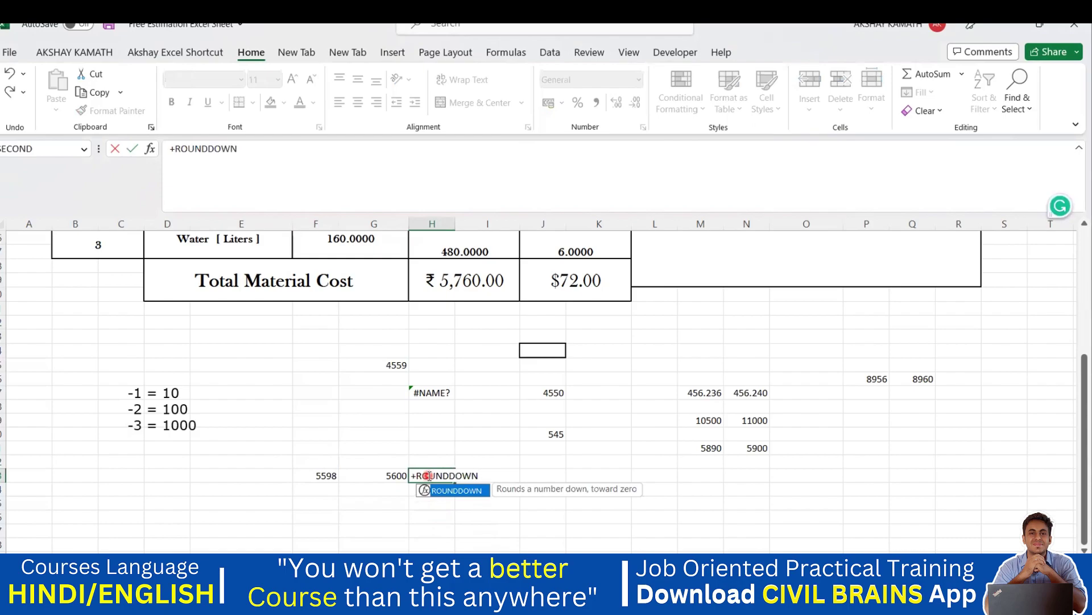
text(()
click(334, 476)
text(-1)
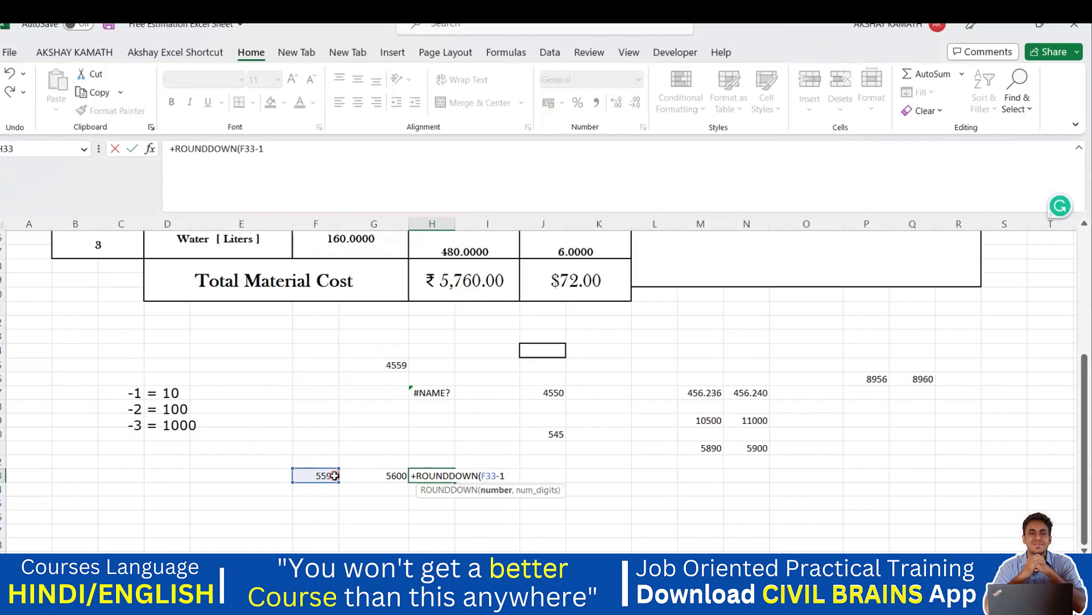
text())
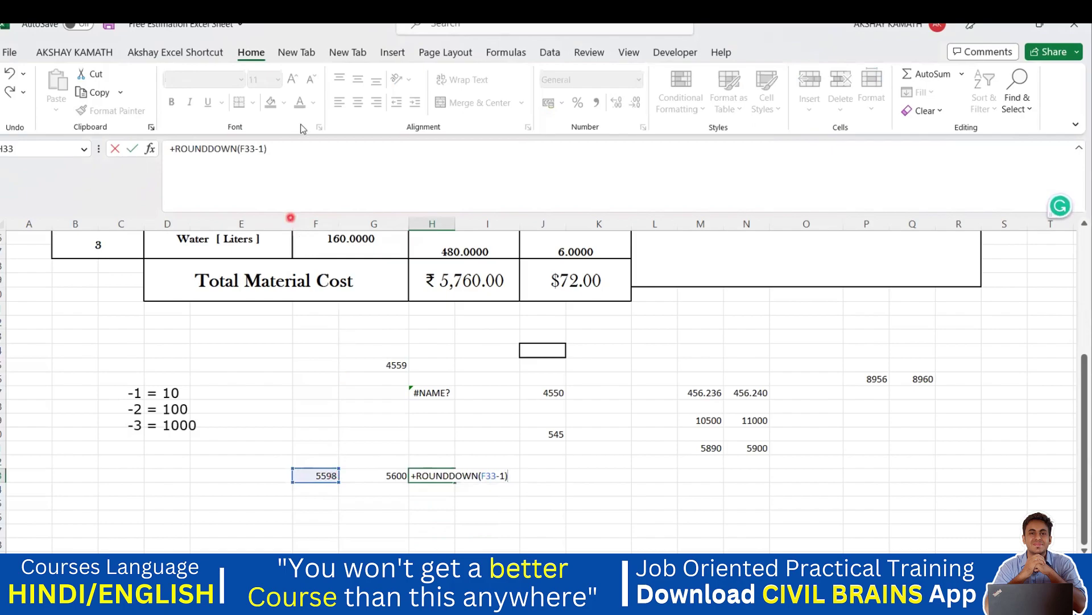
Insert the missing comma so H33 reads =+ROUNDDOWN(F33,-1), showing 5590.
click(255, 149)
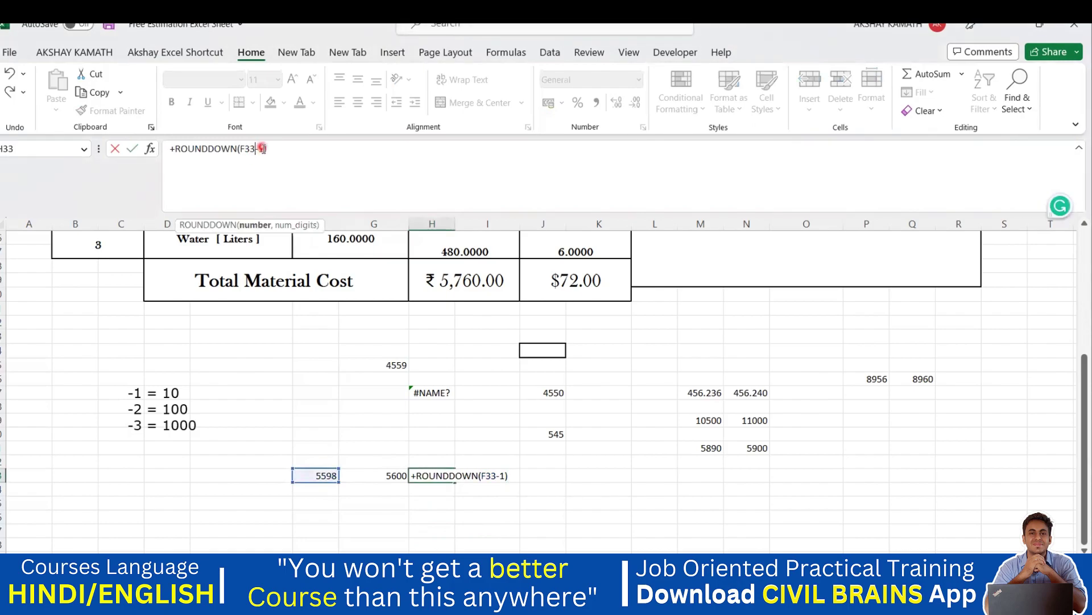
text(,)
click(287, 152)
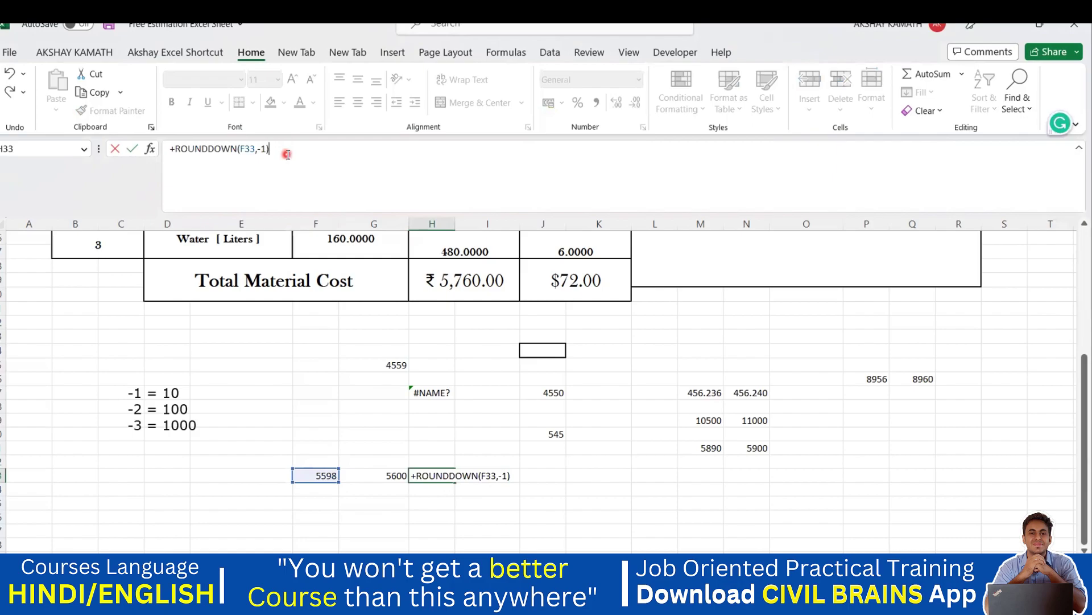
key(Return)
click(446, 476)
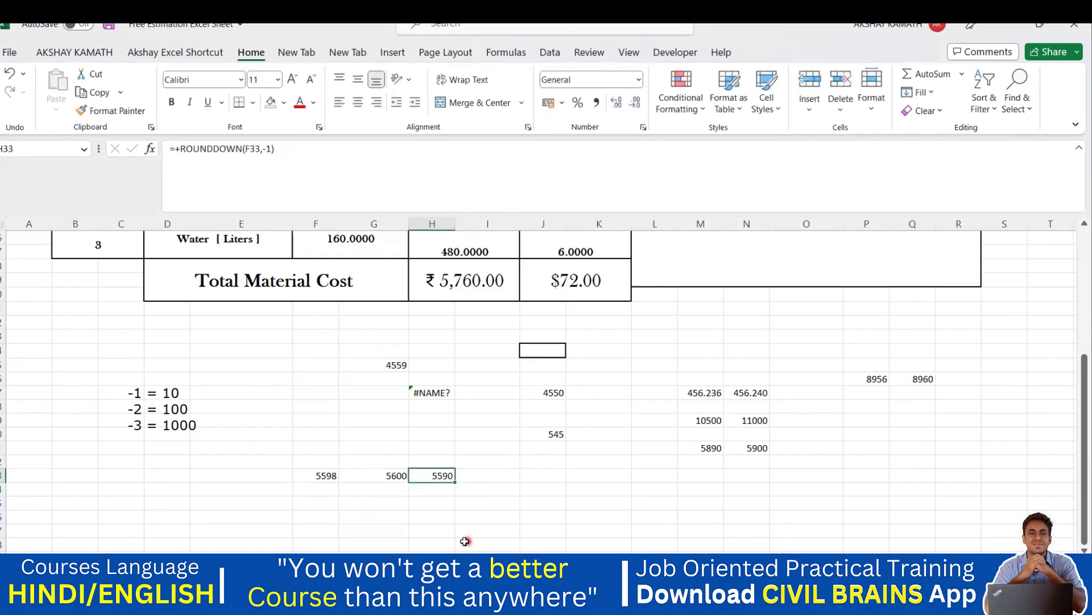
click(322, 490)
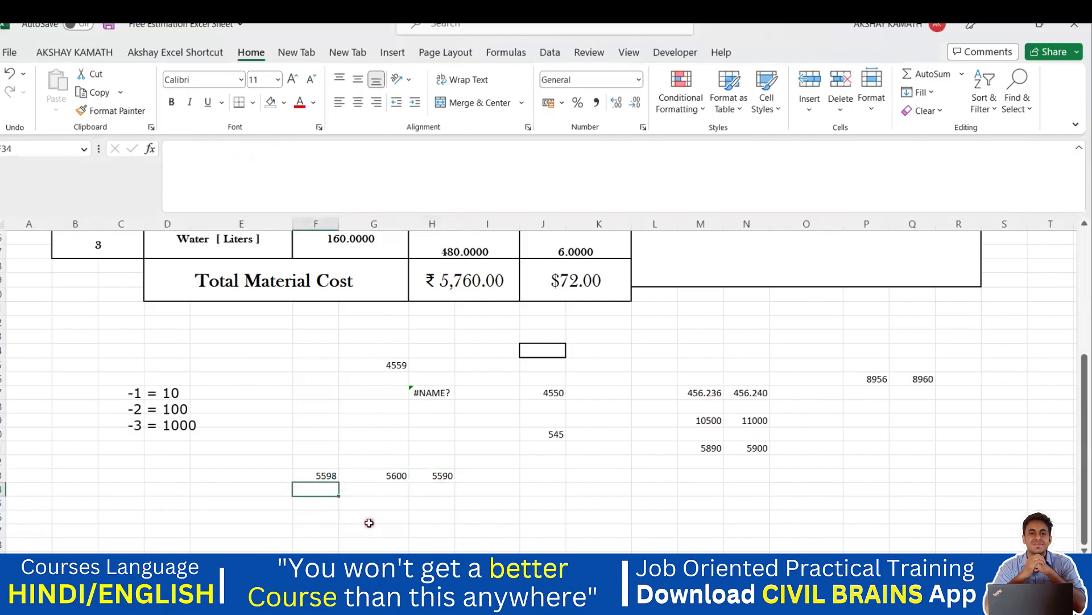
Enter 2256 in F34 beneath 5598, pointing to the -2 = 100 note.
text(2)
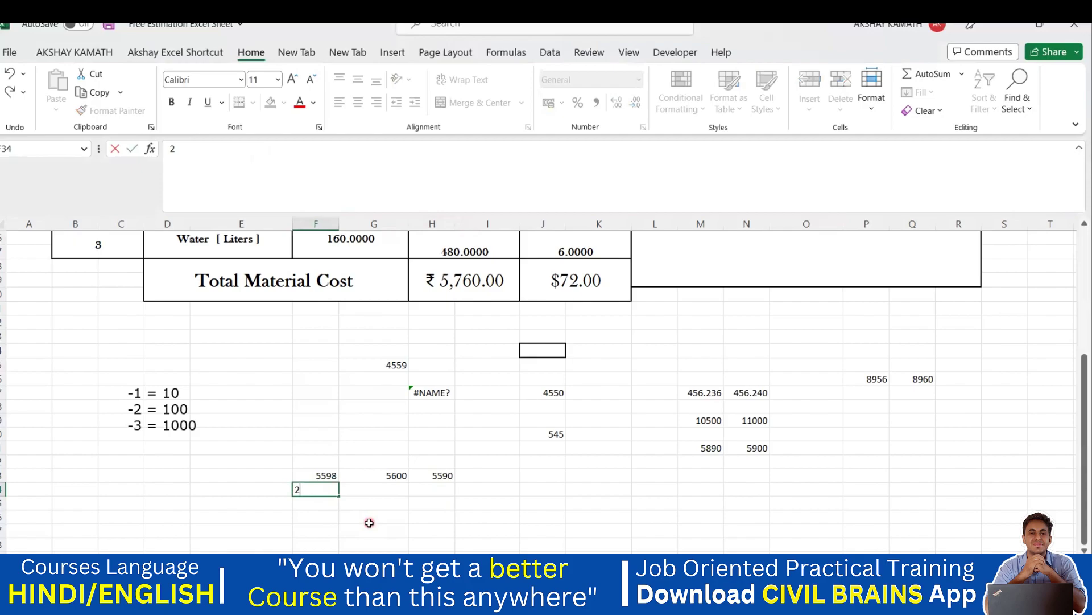
text(256)
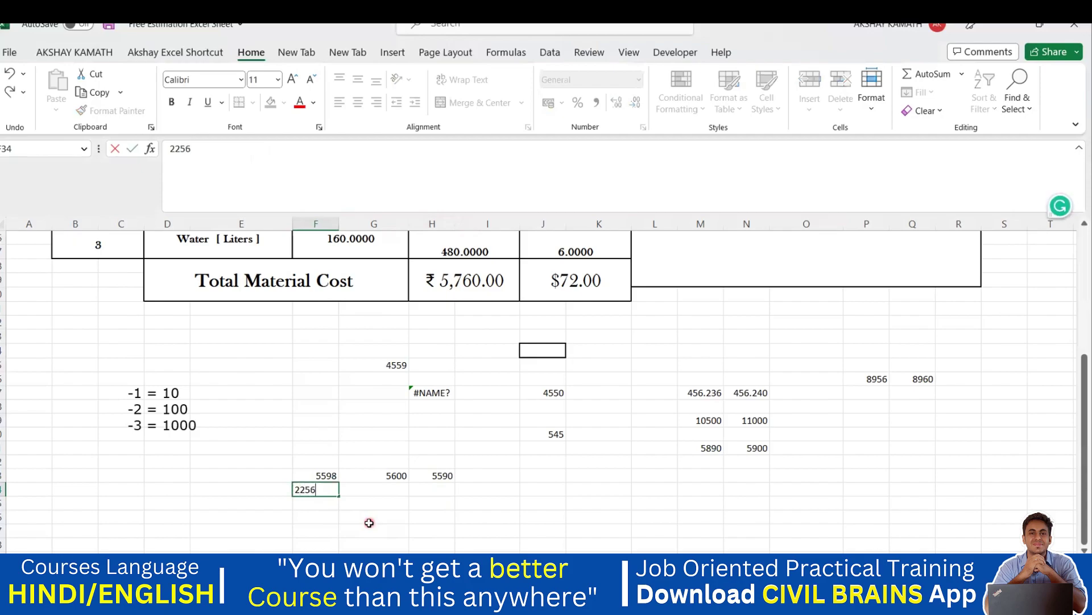
click(369, 522)
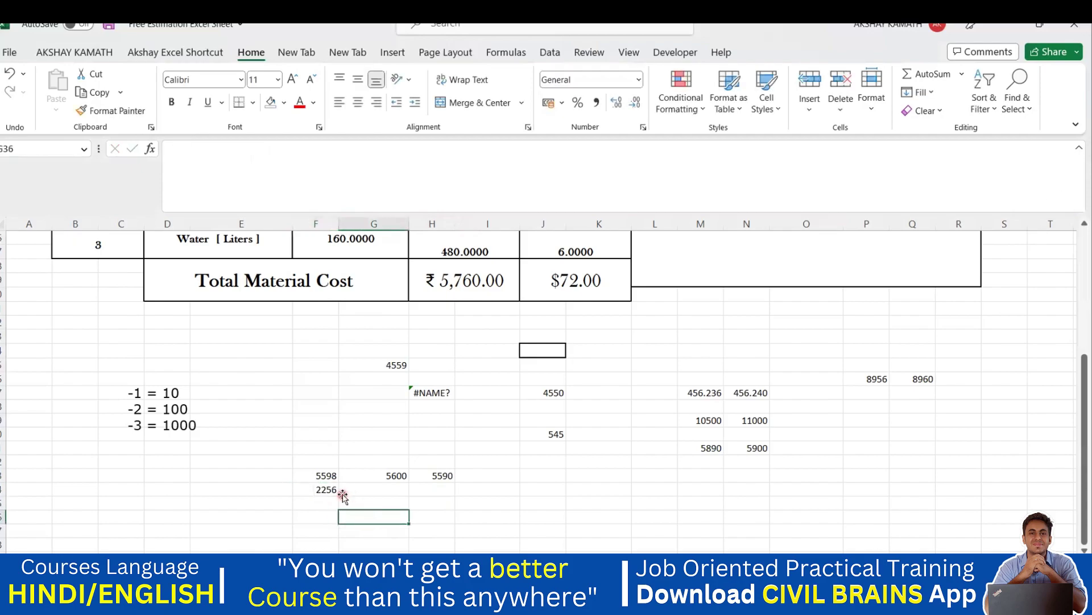
click(181, 408)
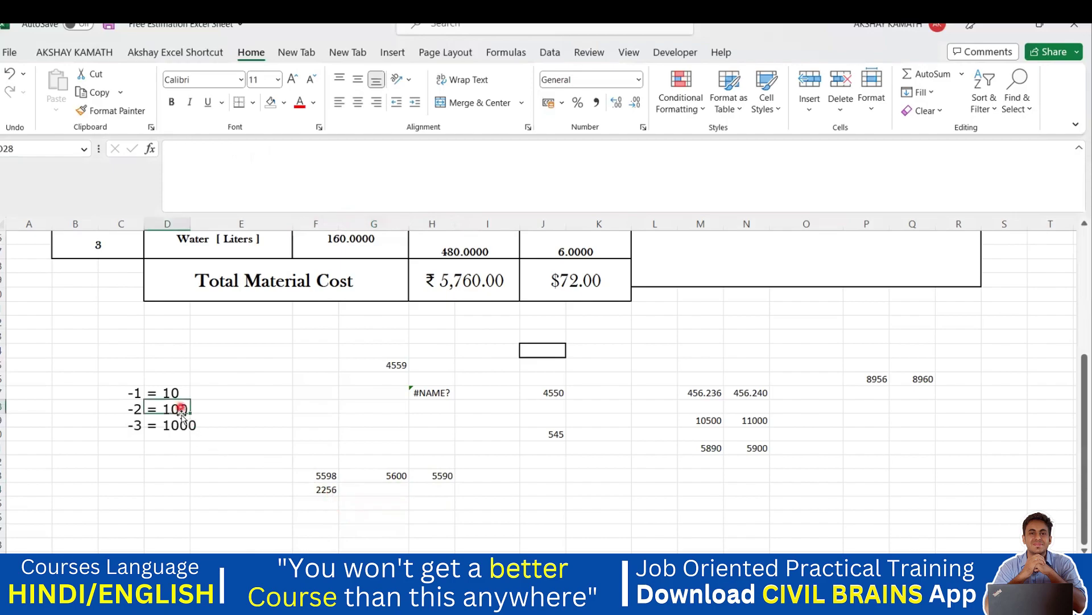
click(212, 472)
click(388, 493)
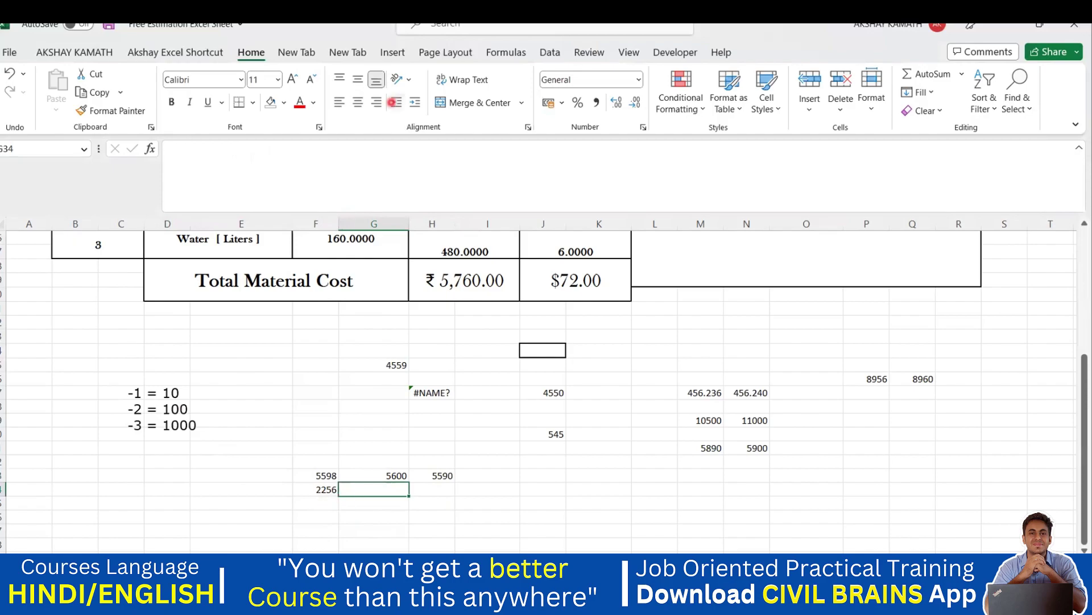
Add a second text box near F36 reading 100 , 200 , 300 , 400.
click(282, 422)
text(100 , 200 , 300 , 400)
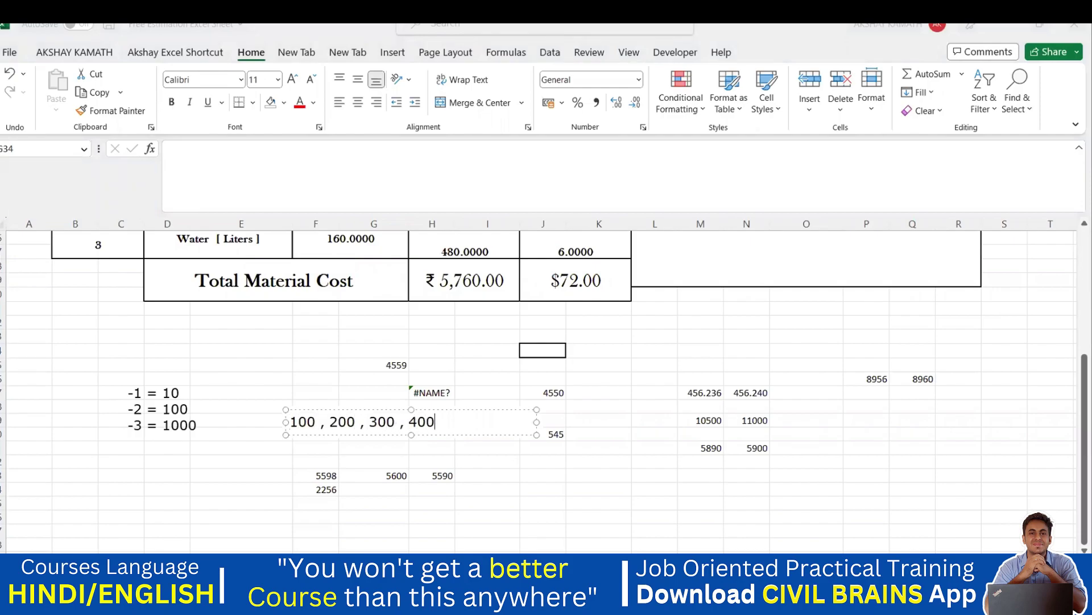
key(Escape)
key(Escape)
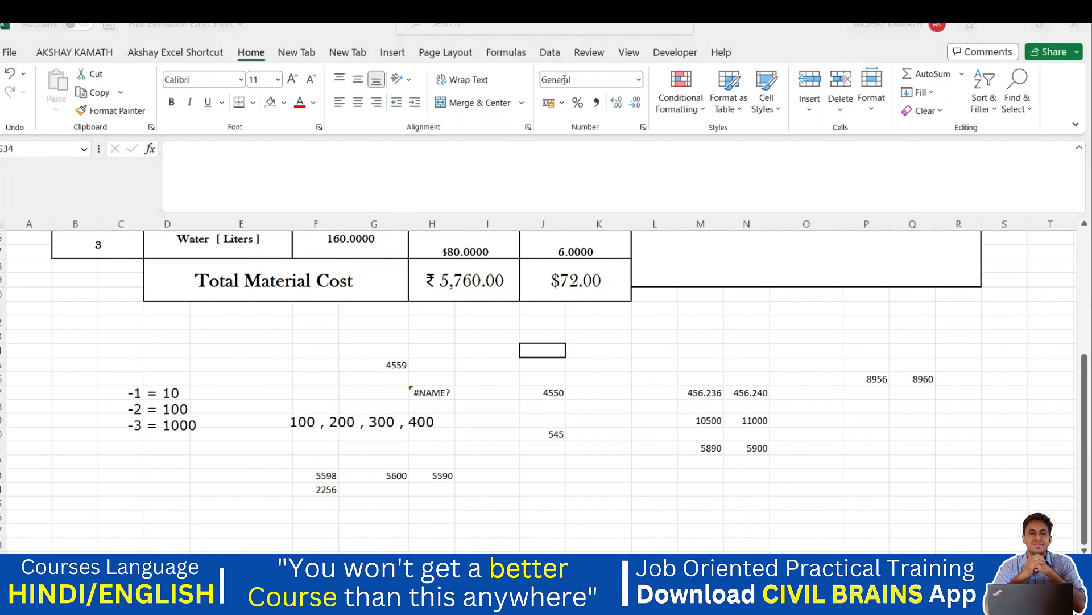
click(330, 491)
click(329, 489)
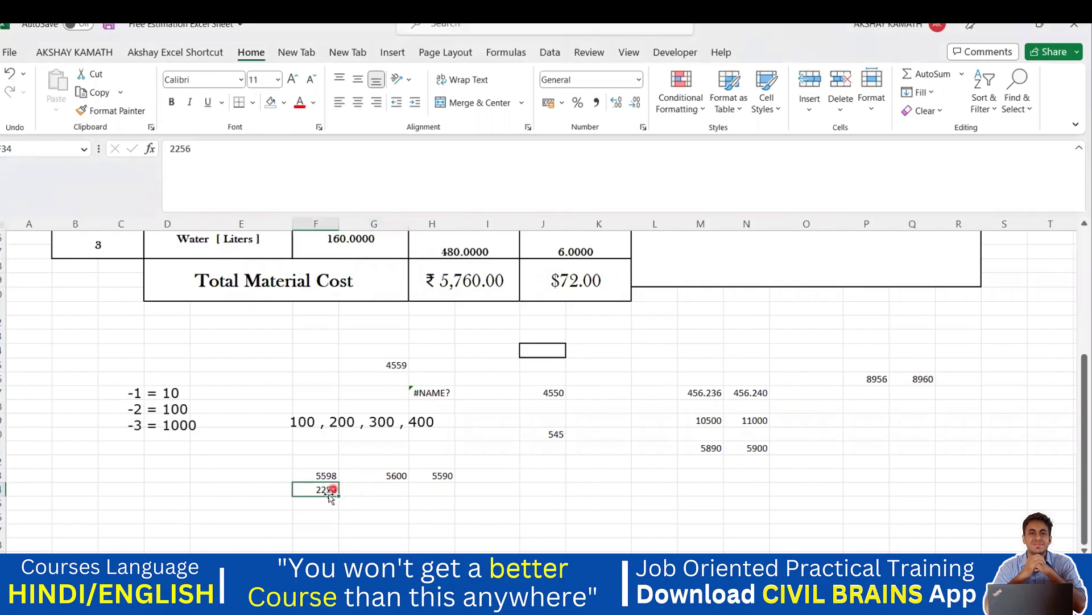
Copy G33's ROUNDUP formula down into G34.
click(370, 493)
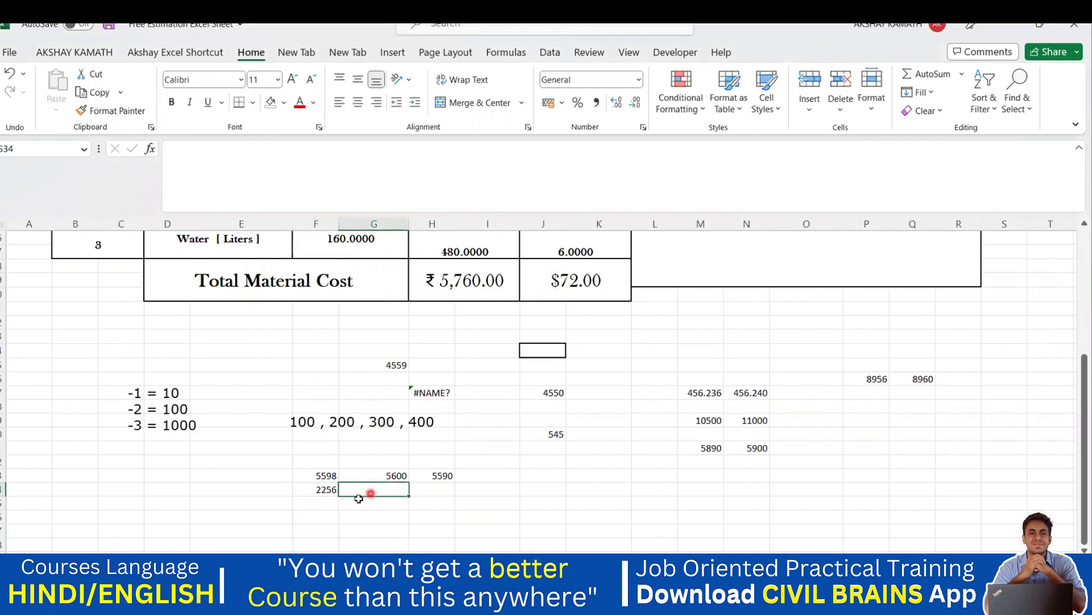
click(391, 479)
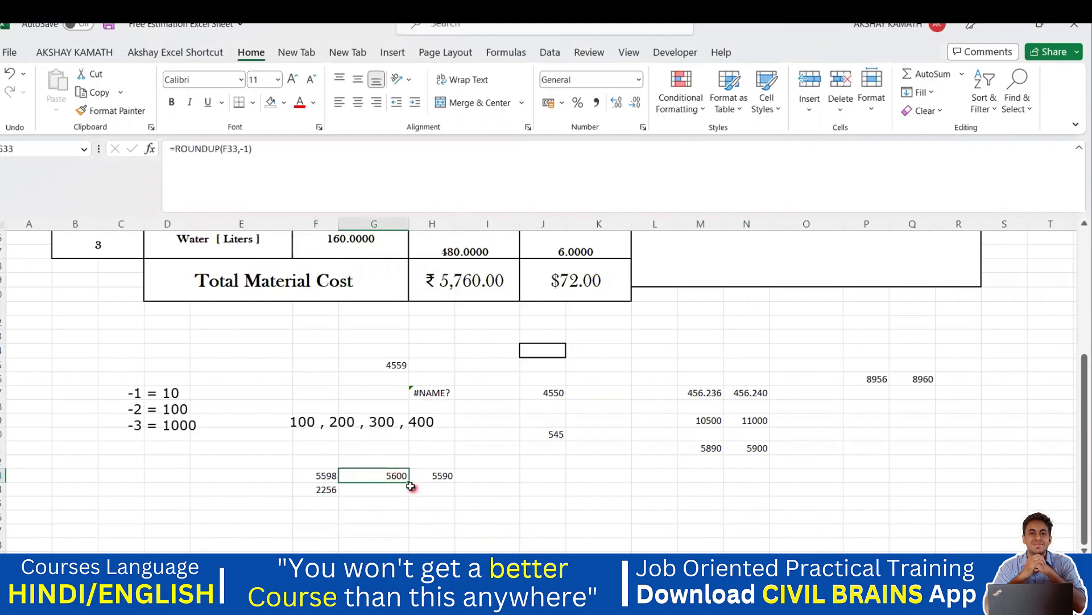
drag(409, 483, 407, 496)
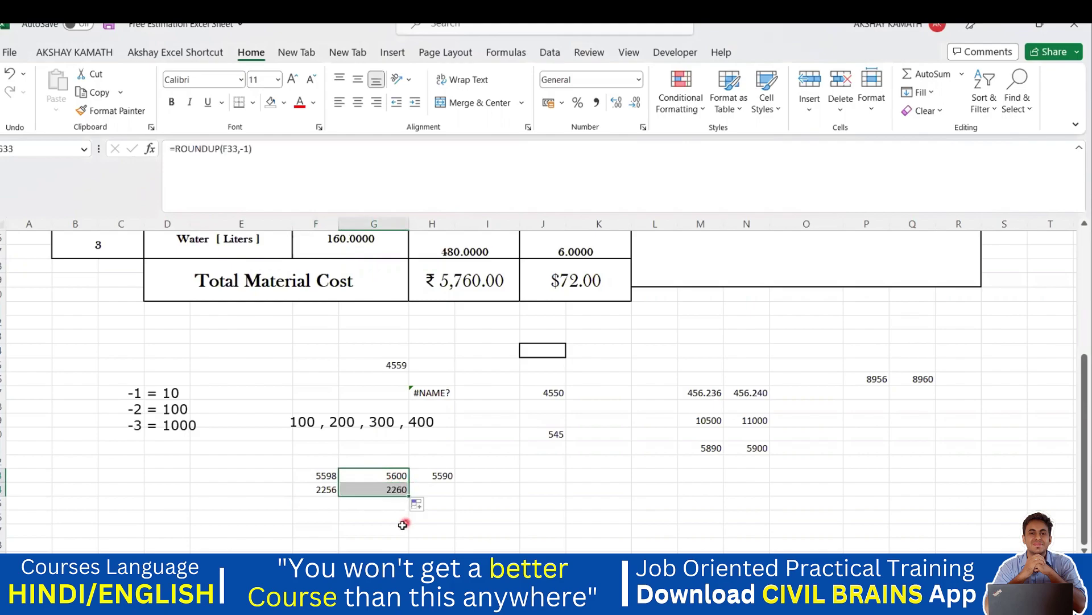
click(398, 526)
click(390, 488)
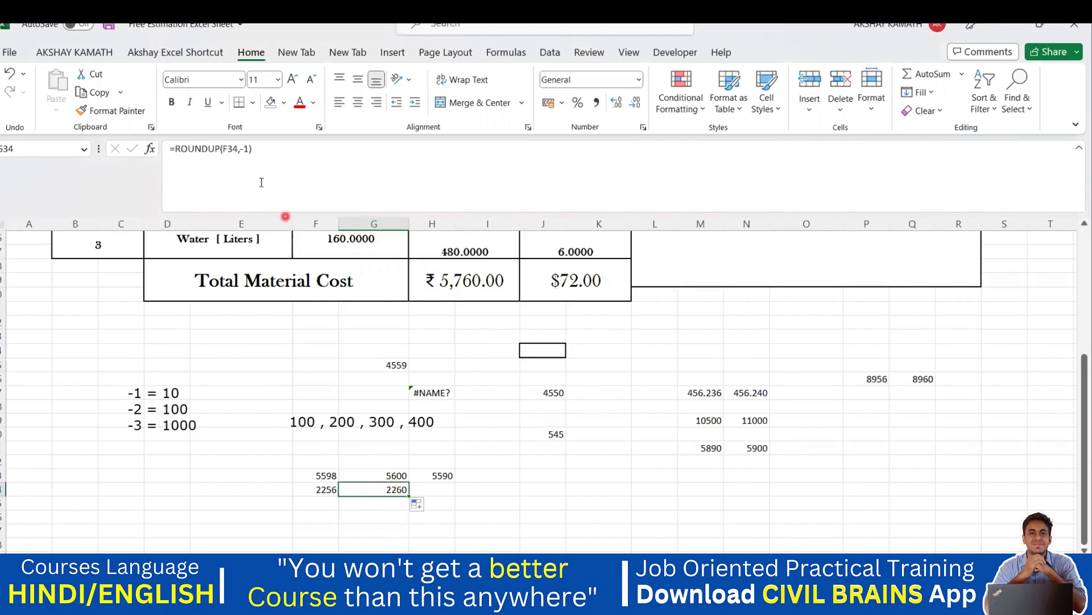
Change G34's digits to -2 so =ROUNDUP(F34,-2) shows 2300.
click(249, 149)
key(BackSpace)
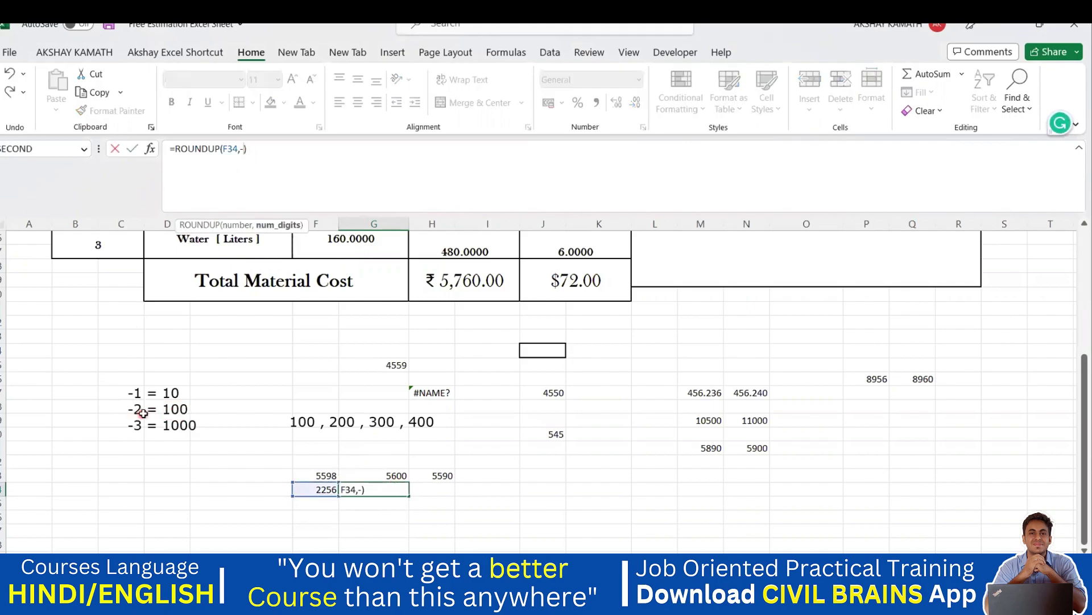
text(2)
click(276, 148)
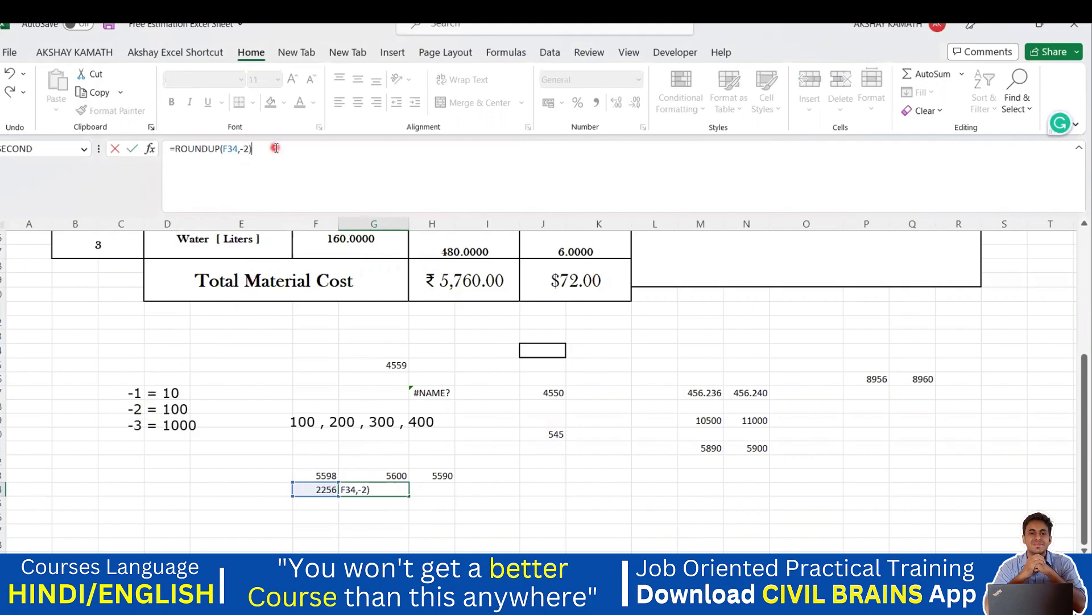
key(Return)
click(383, 488)
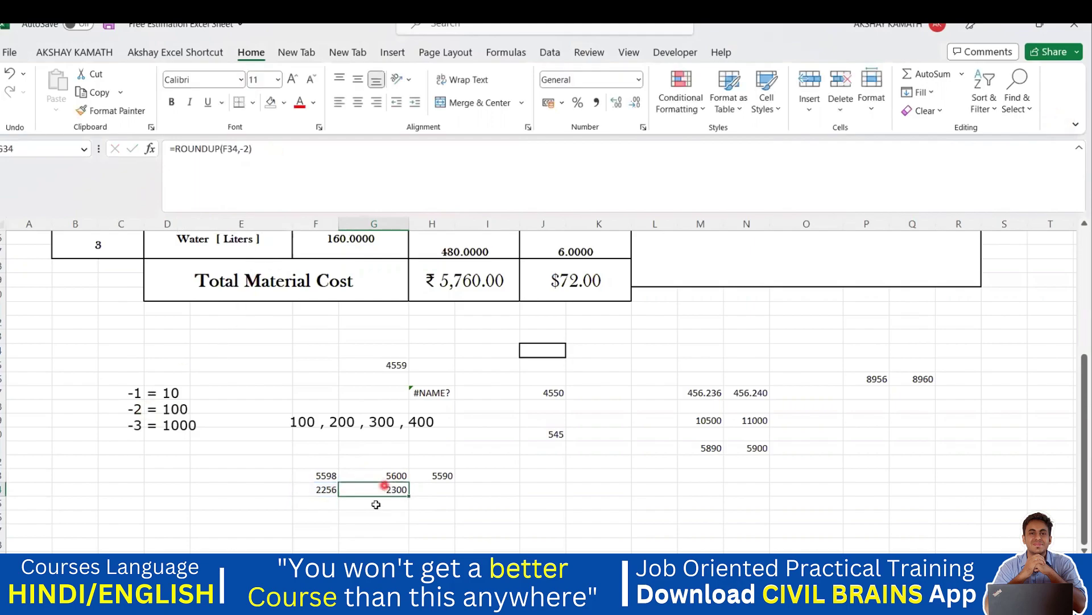
click(438, 490)
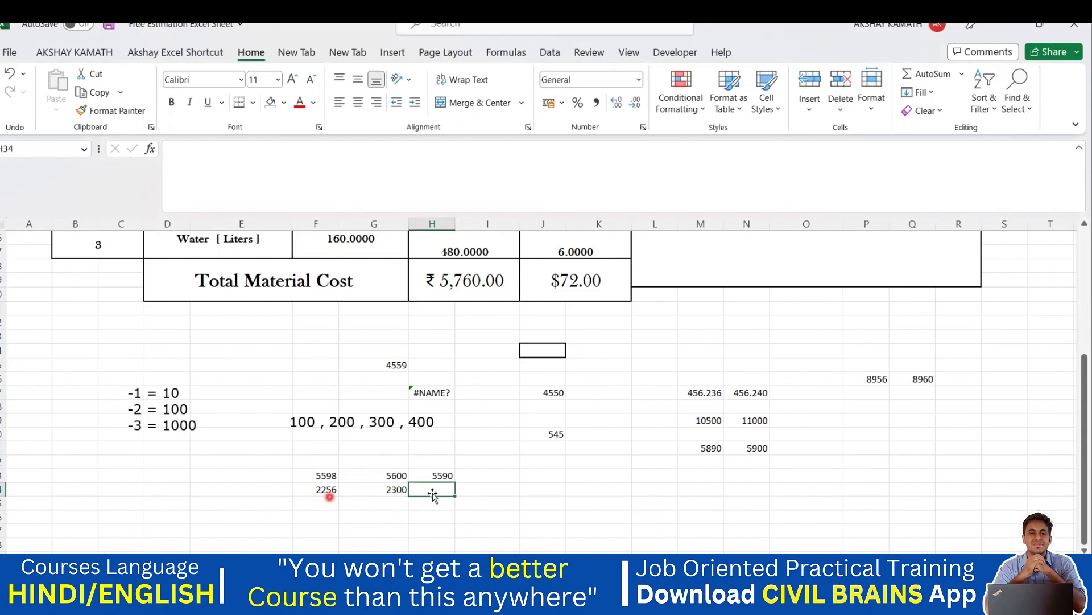
Copy G34's ROUNDUP formula into H34 and point it at F34.
click(398, 488)
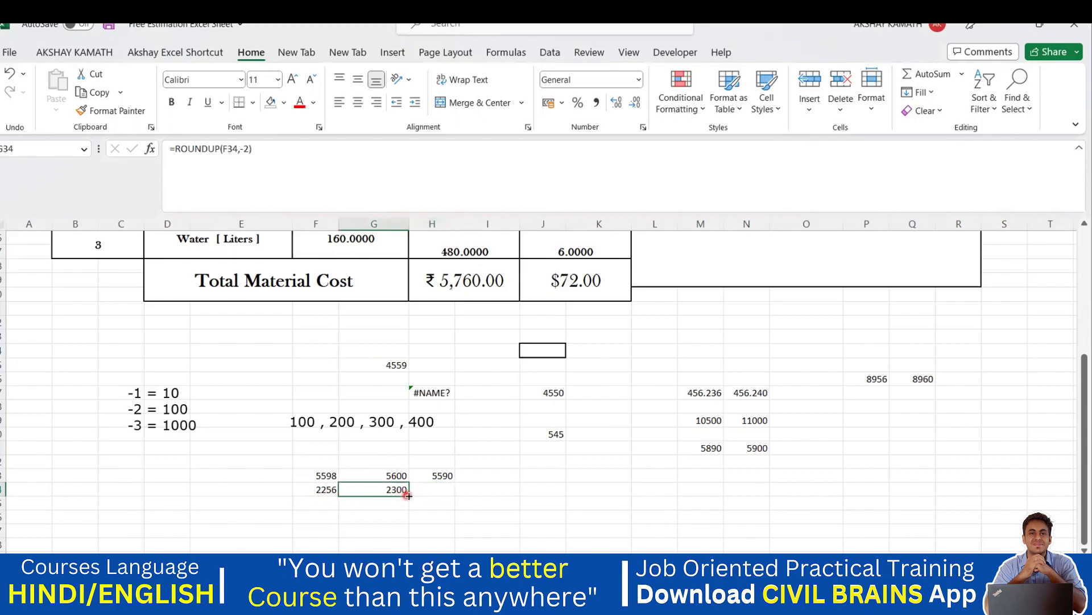
drag(422, 496, 450, 495)
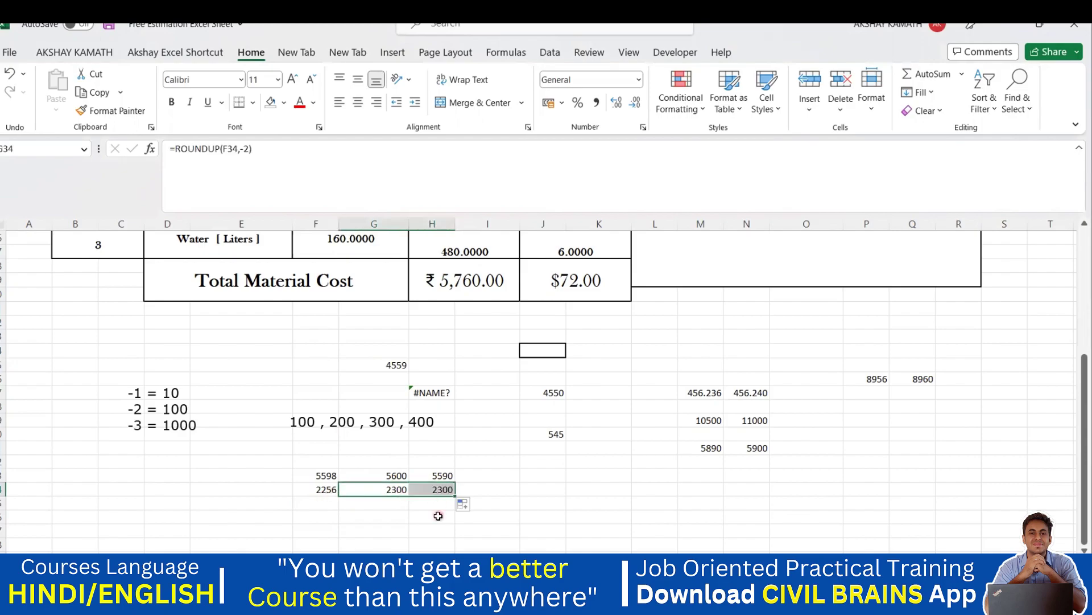
click(442, 491)
double_click(442, 490)
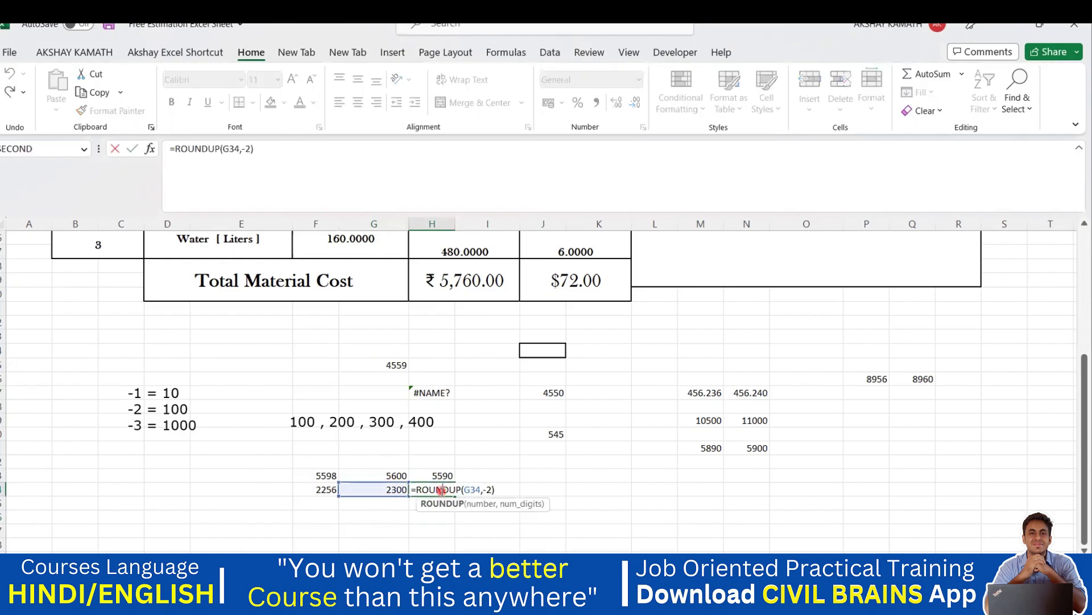
drag(370, 498, 333, 491)
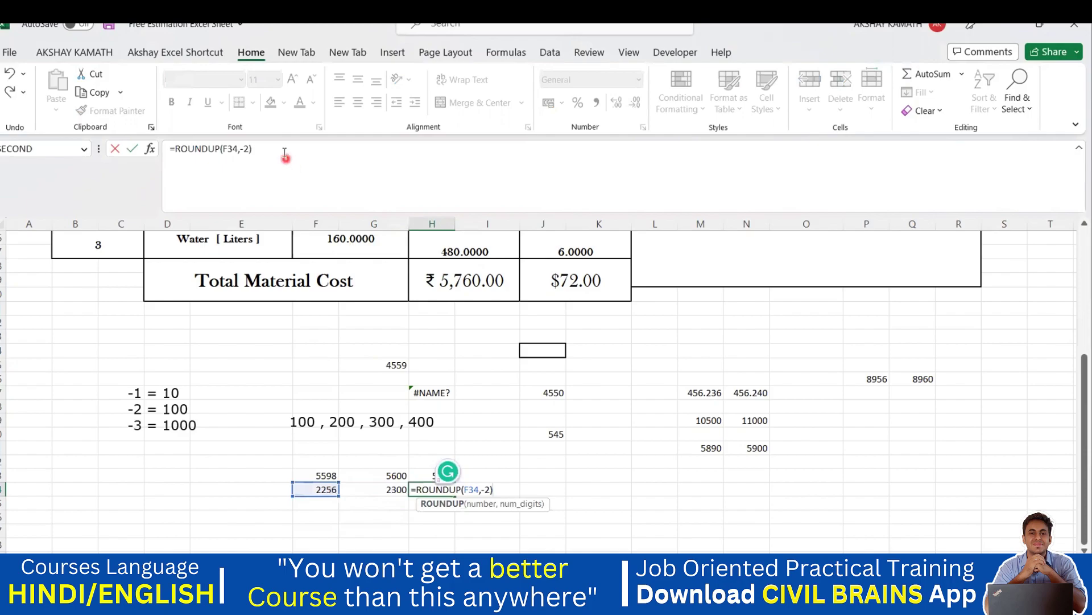
key(Return)
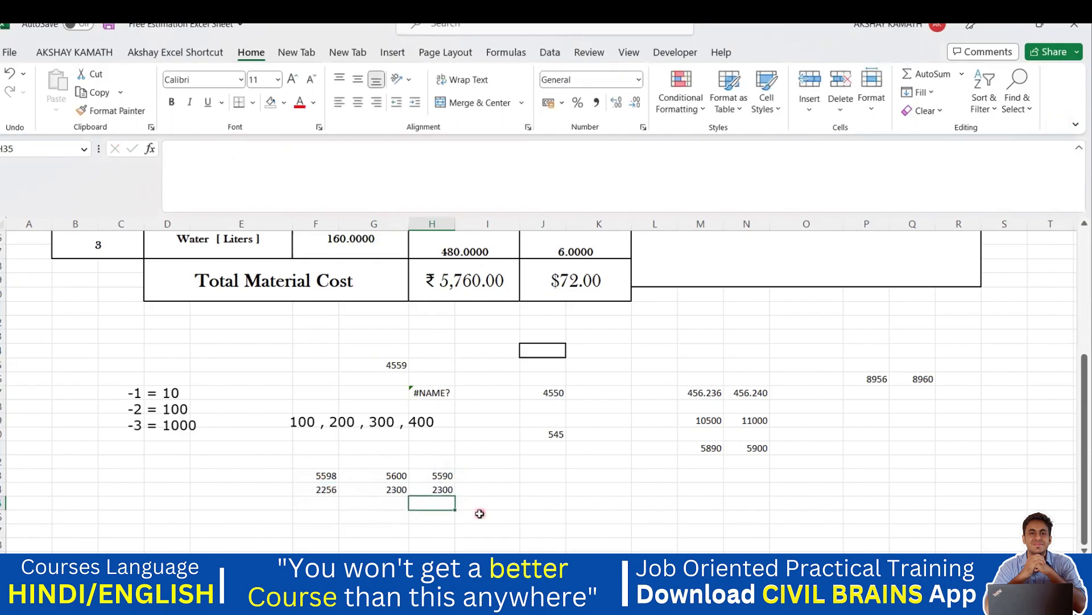
Change H34's function to ROUNDDOWN so =ROUNDDOWN(F34,-2) gives 2200.
double_click(441, 490)
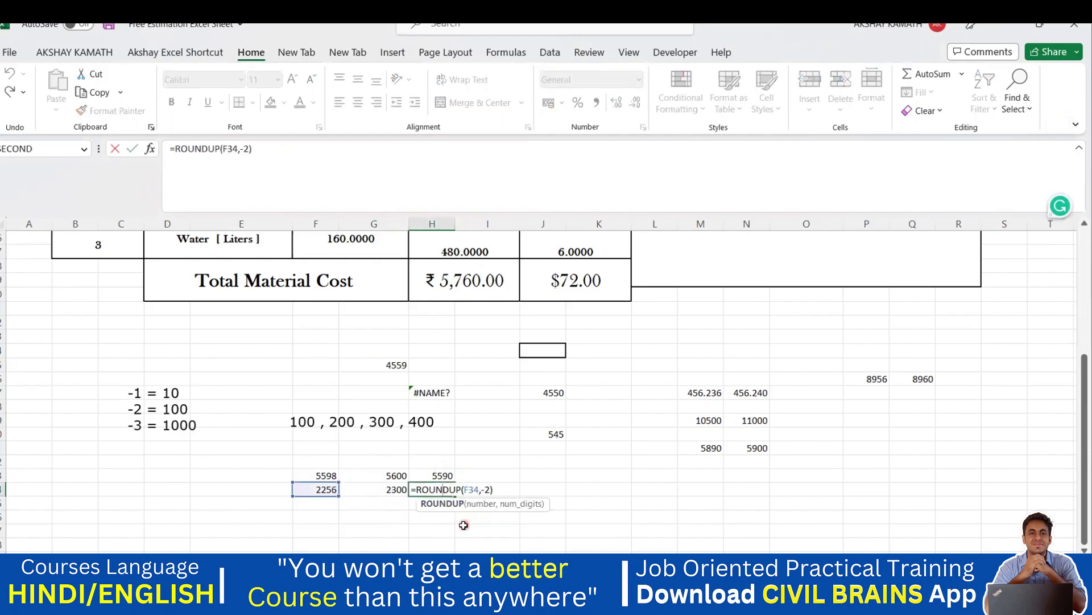
click(221, 149)
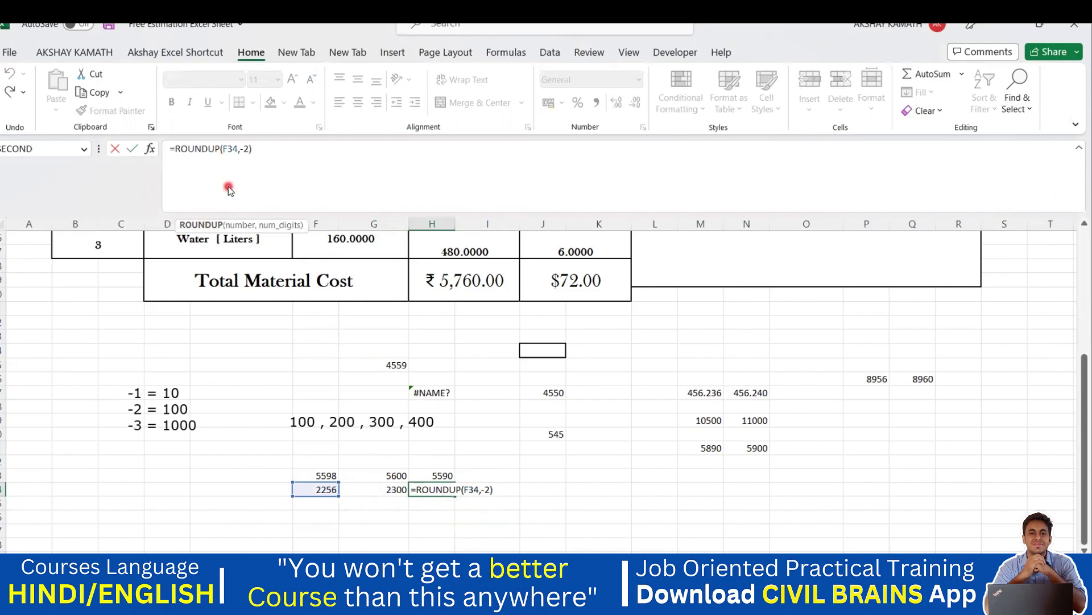
key(BackSpace)
key(BackSpace)
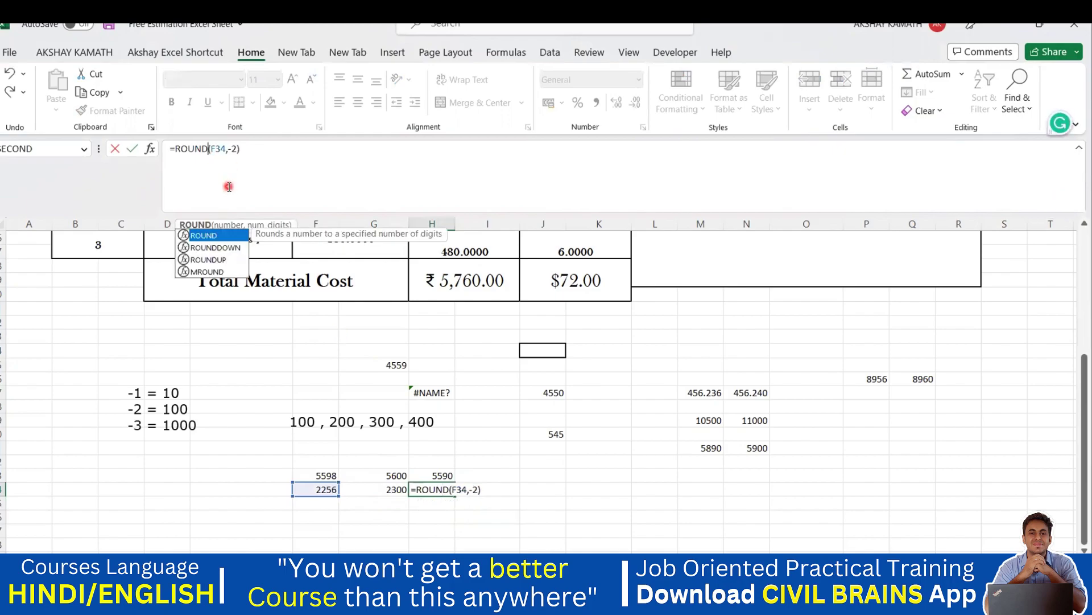
text(D)
text(OWN)
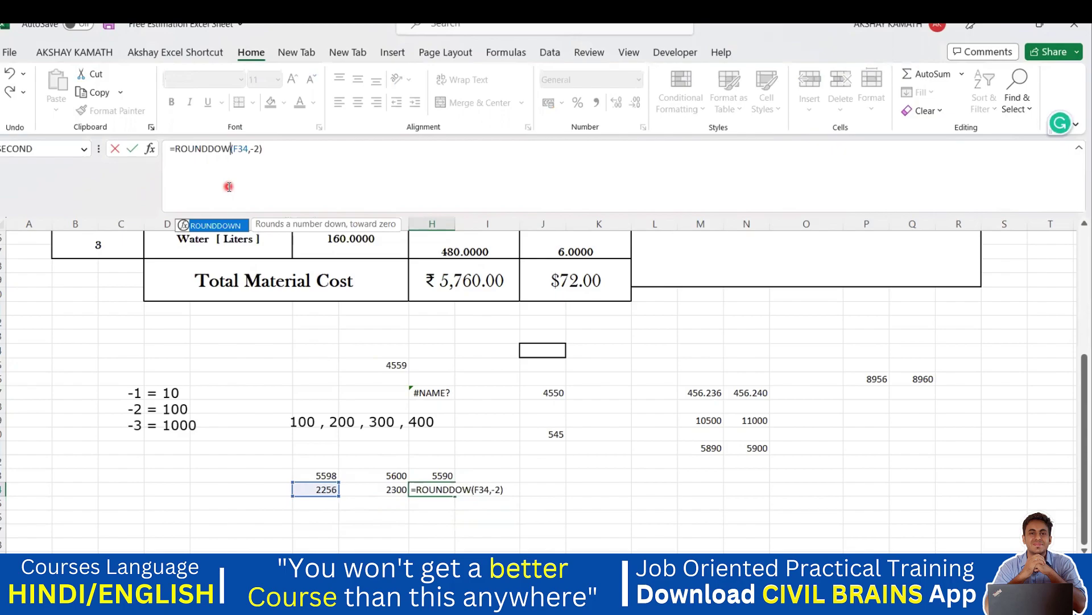
click(328, 152)
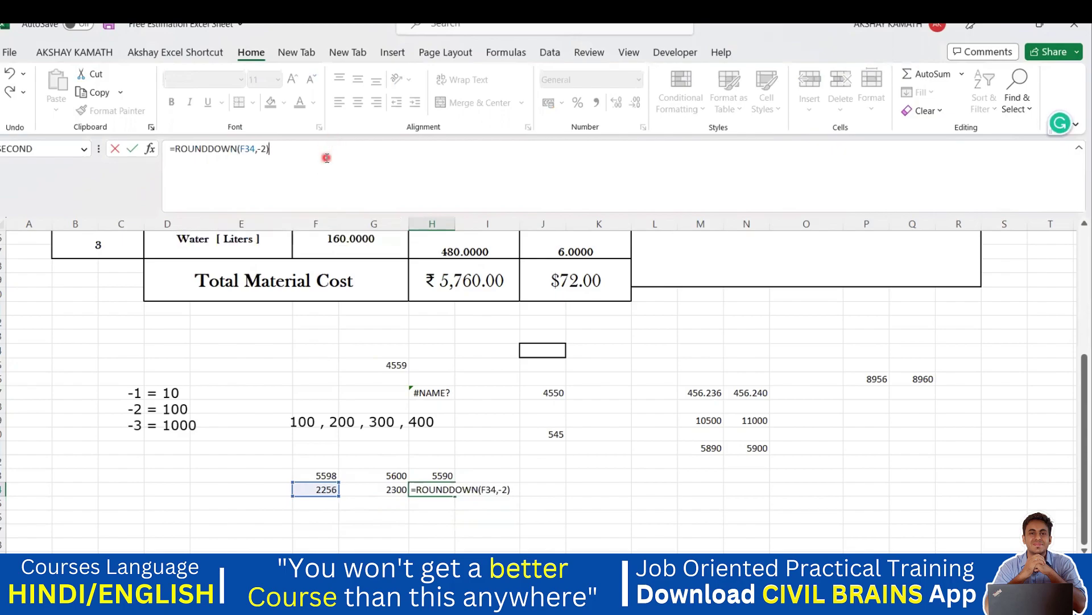
key(Return)
key(Up)
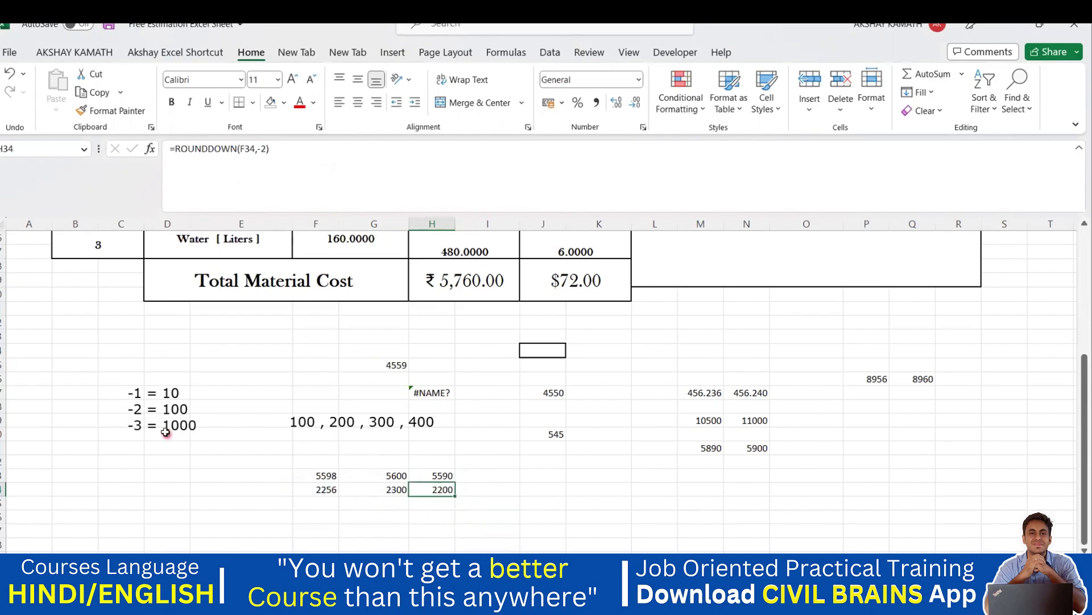
click(329, 503)
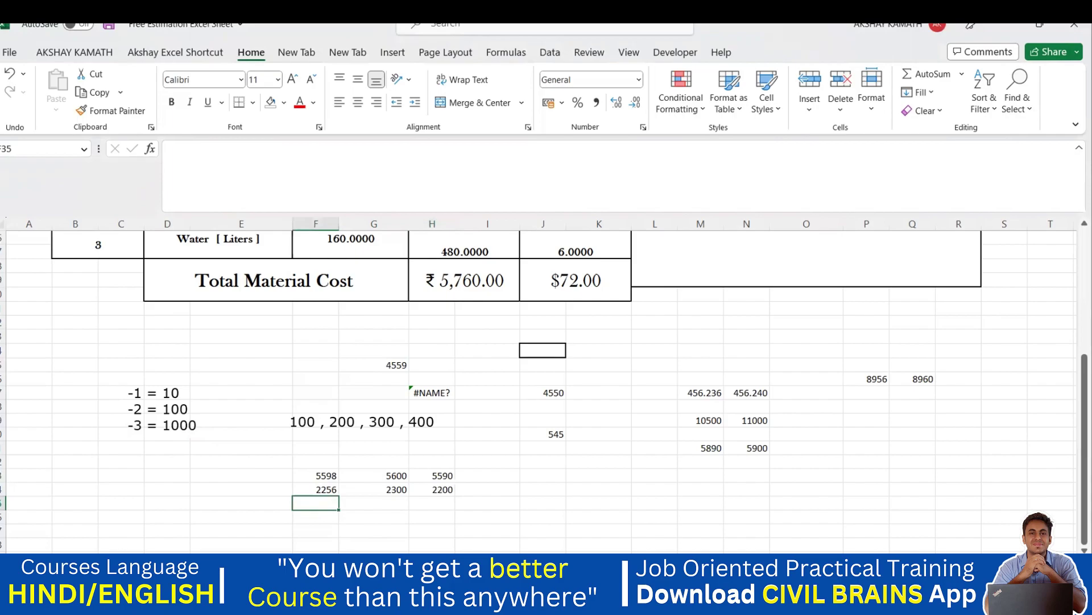
Enter 2600 in cell F35.
text(2600)
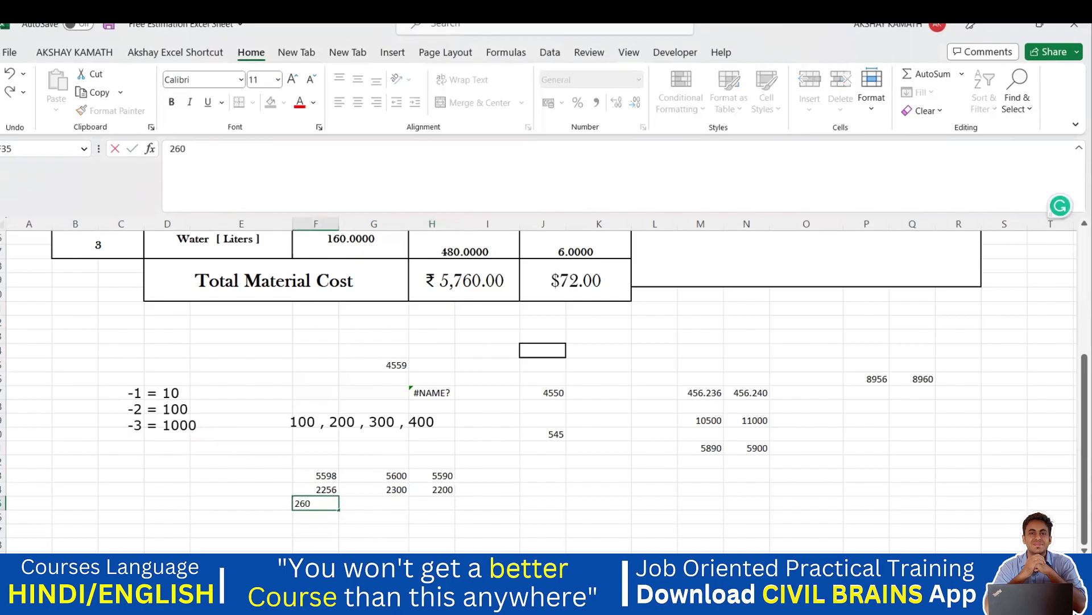
click(583, 513)
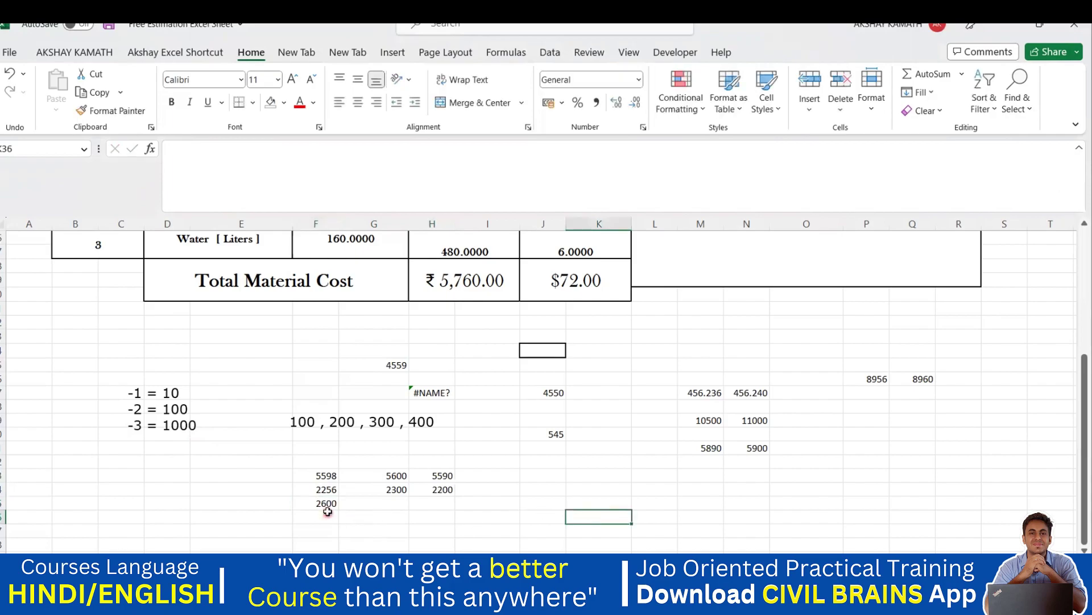
click(394, 504)
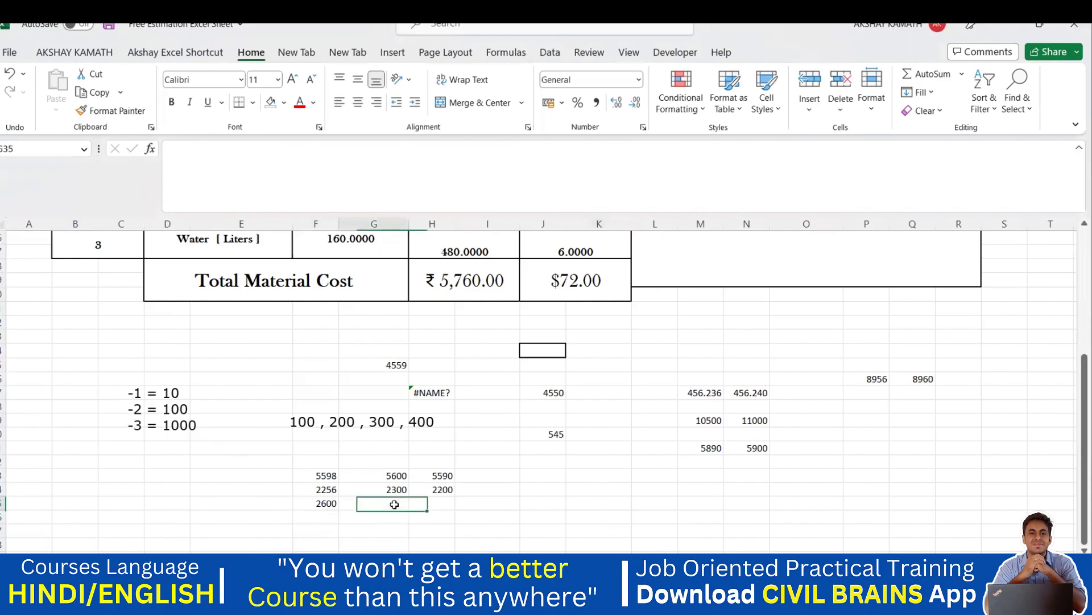
click(390, 527)
click(390, 501)
click(340, 506)
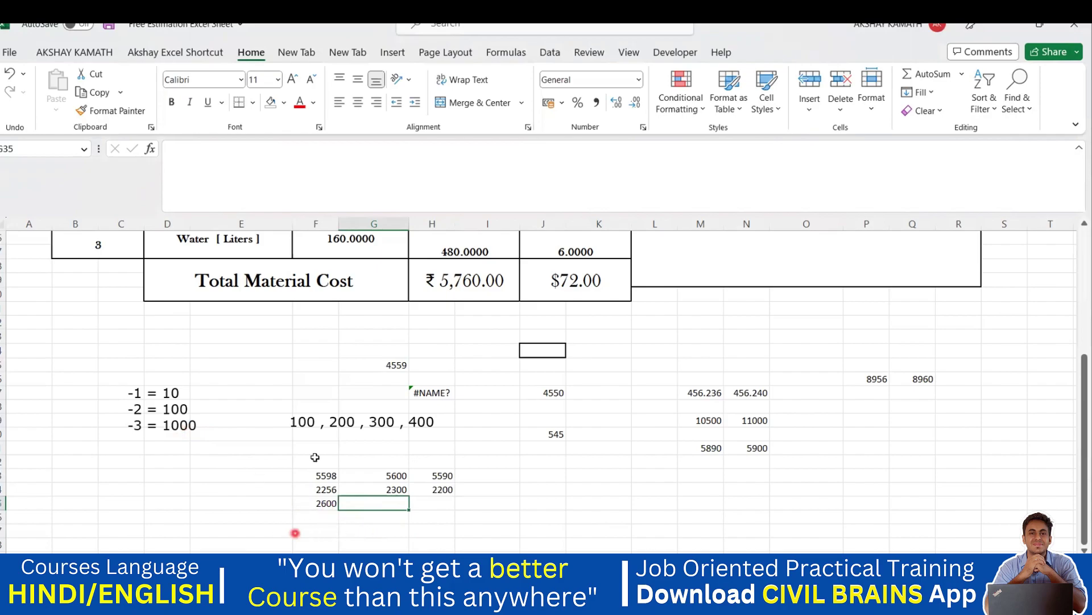
Add a text box beside the results reading 3000 , 4000 , 5000 , 6000.
click(585, 504)
text(3000 , 4000 , 5000 , 6000)
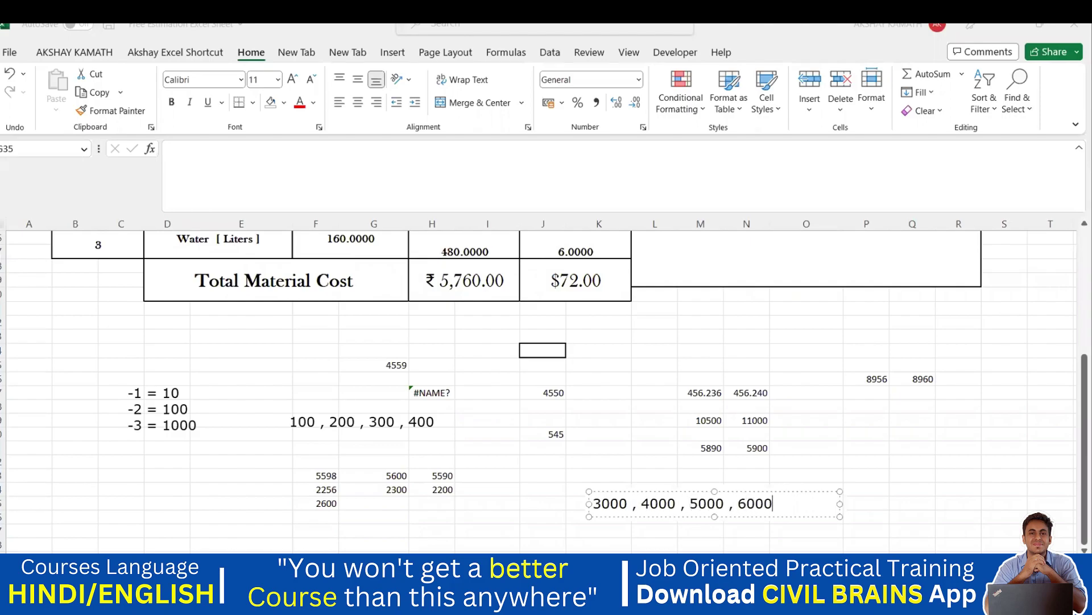
key(Escape)
key(Escape)
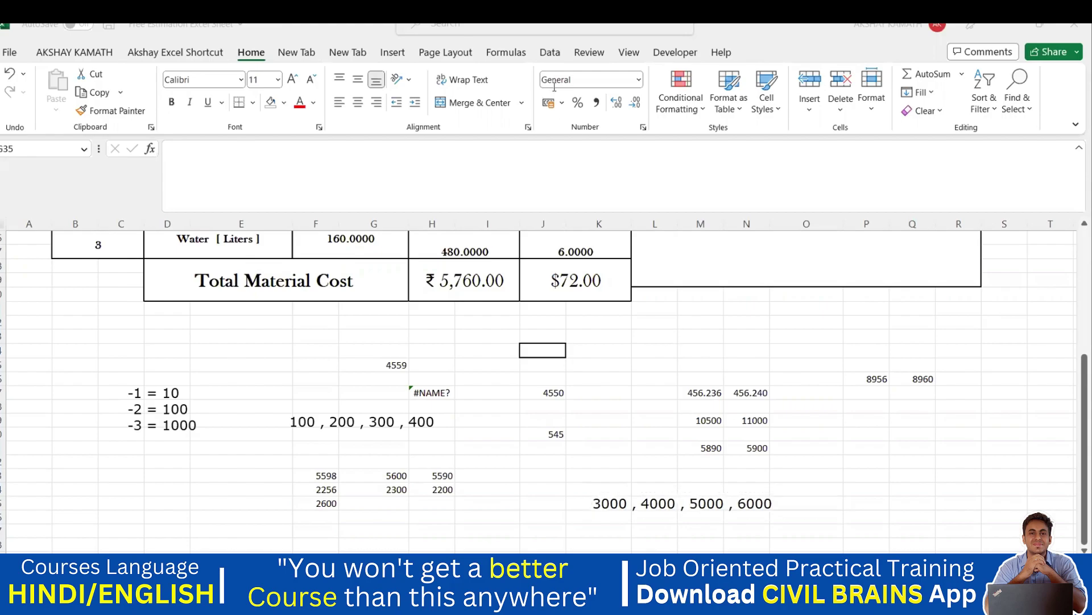
Copy G34's ROUNDUP formula down into G35.
click(393, 505)
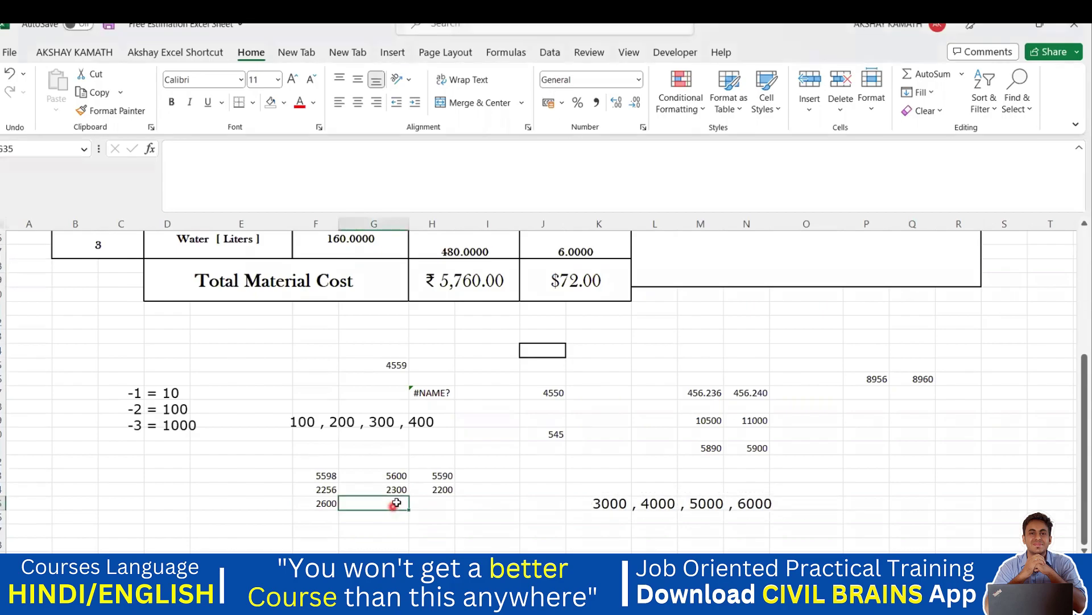
click(400, 491)
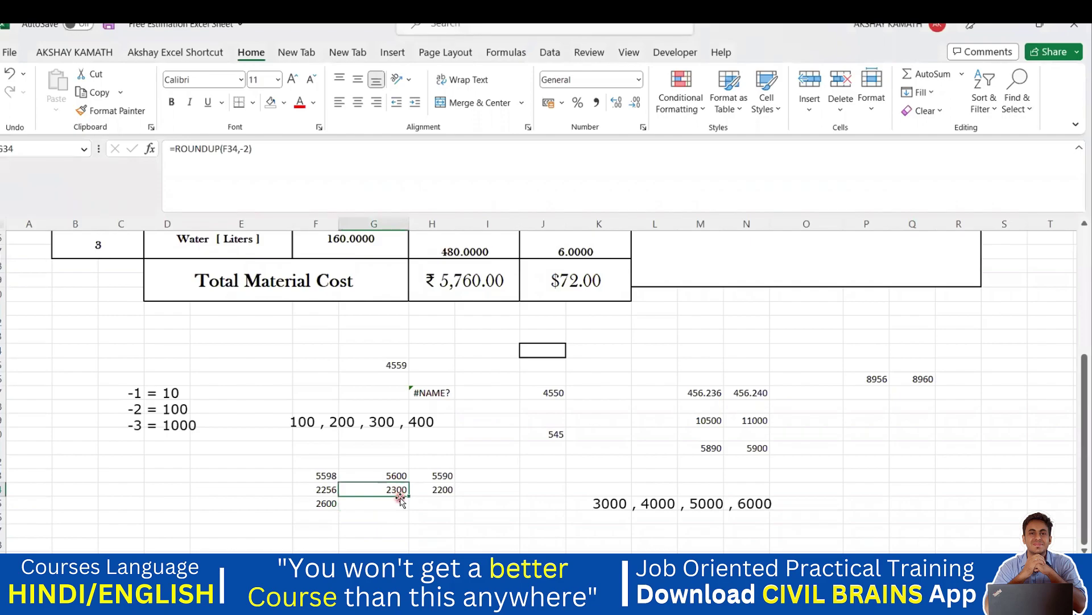
drag(407, 499, 406, 507)
click(431, 543)
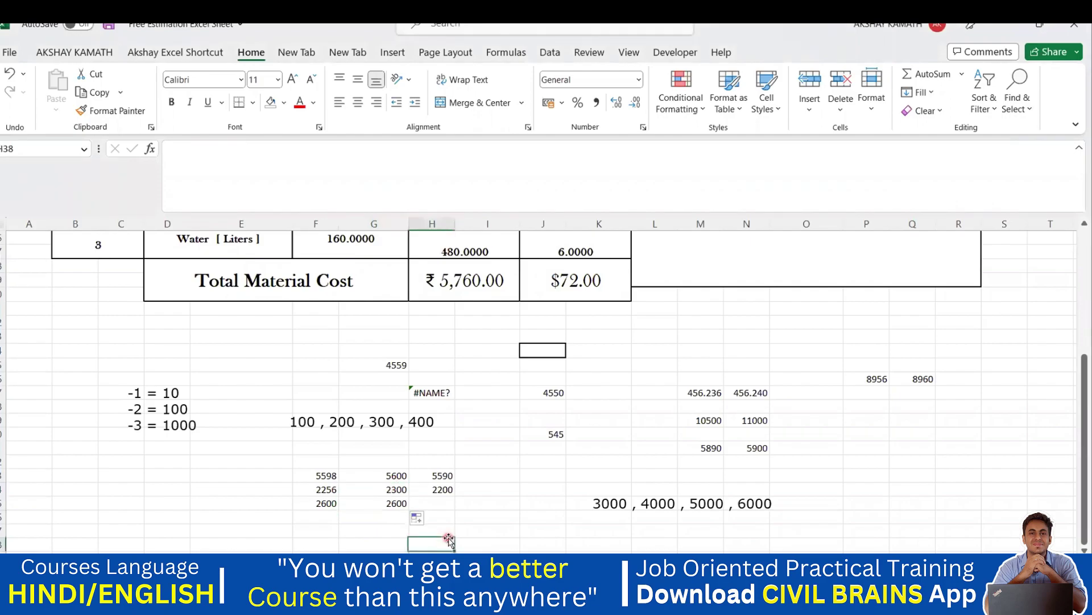
click(400, 504)
Change G35's digits to -3 so =ROUNDUP(F35,-3) shows 3000.
double_click(400, 504)
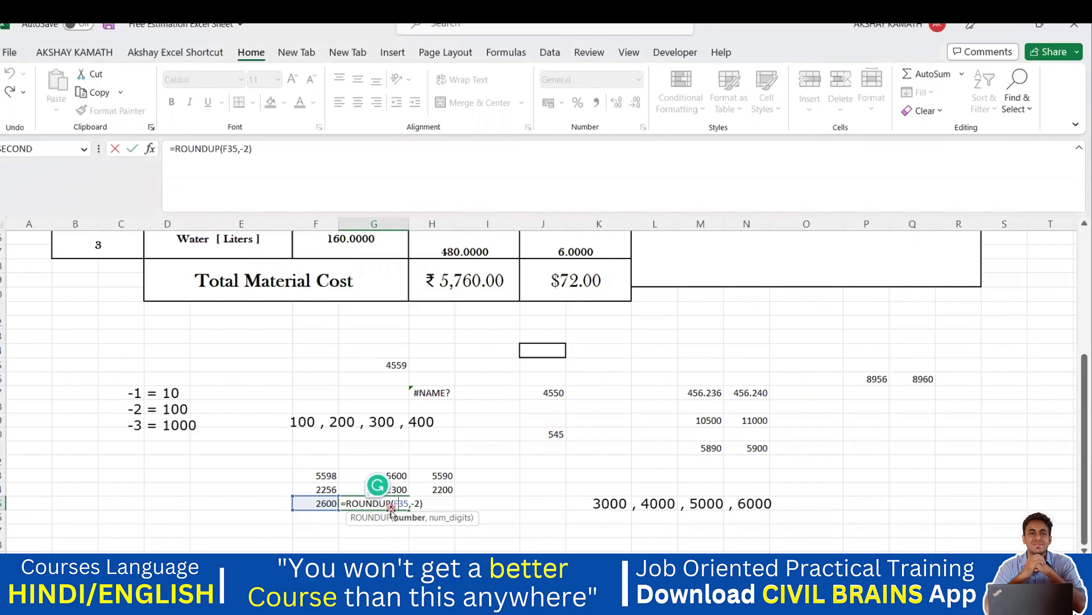
click(248, 152)
key(BackSpace)
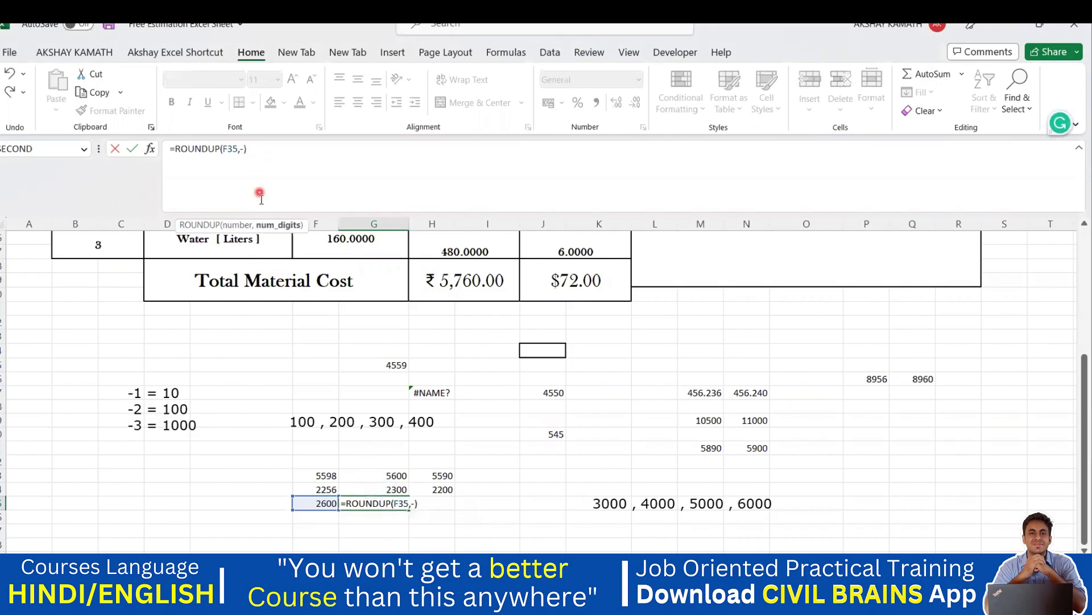
text(3)
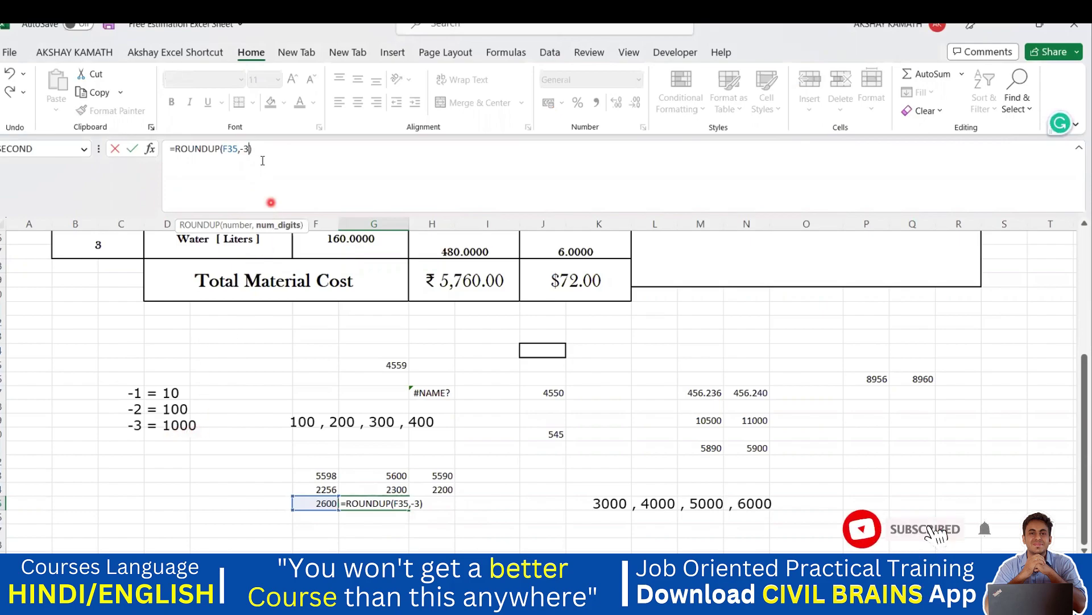
key(Return)
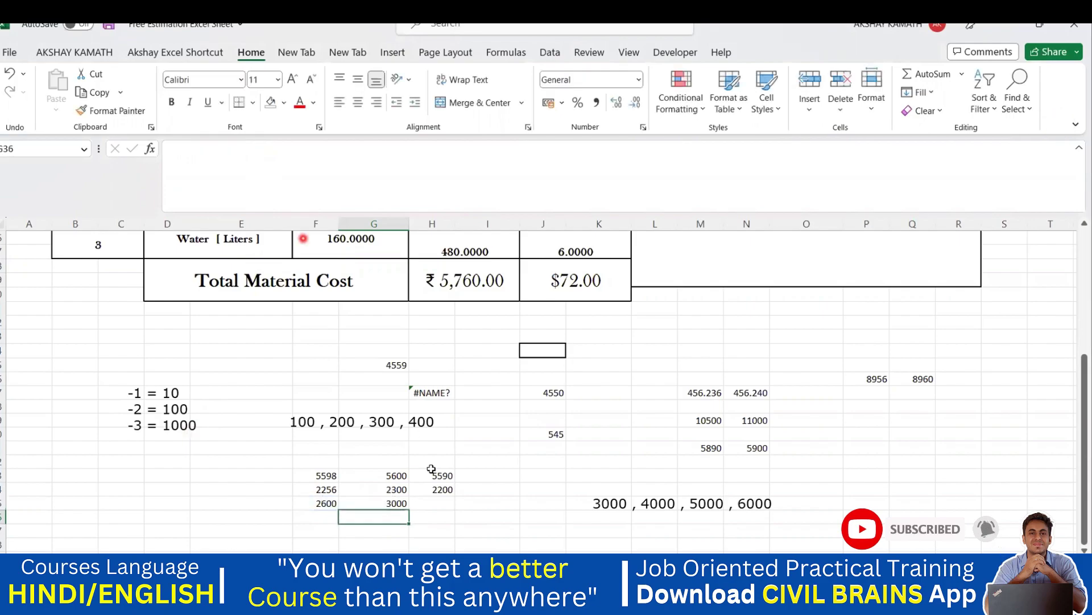
key(Up)
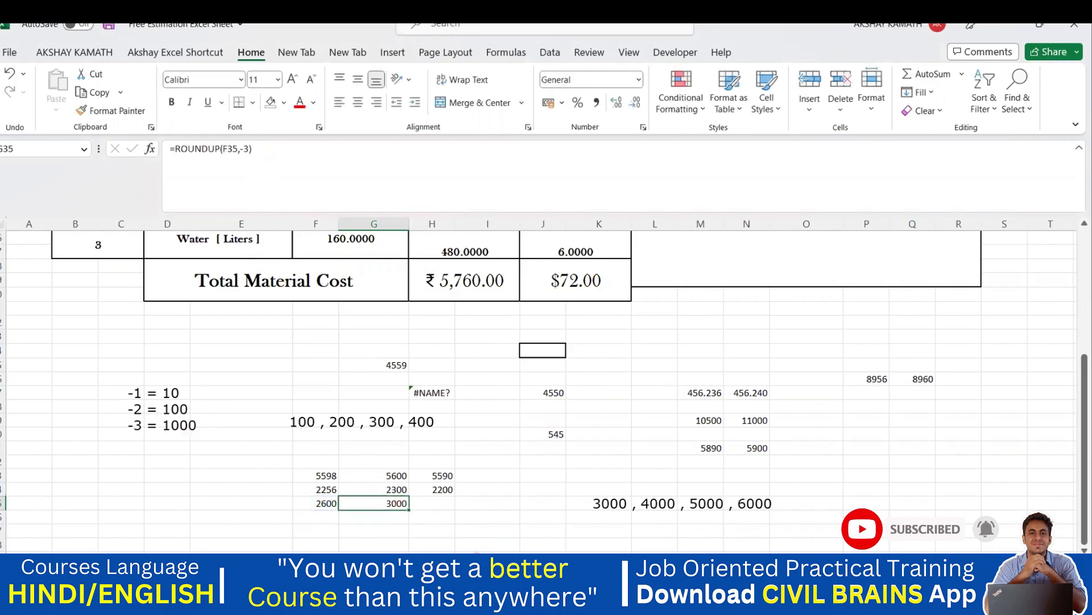
click(435, 503)
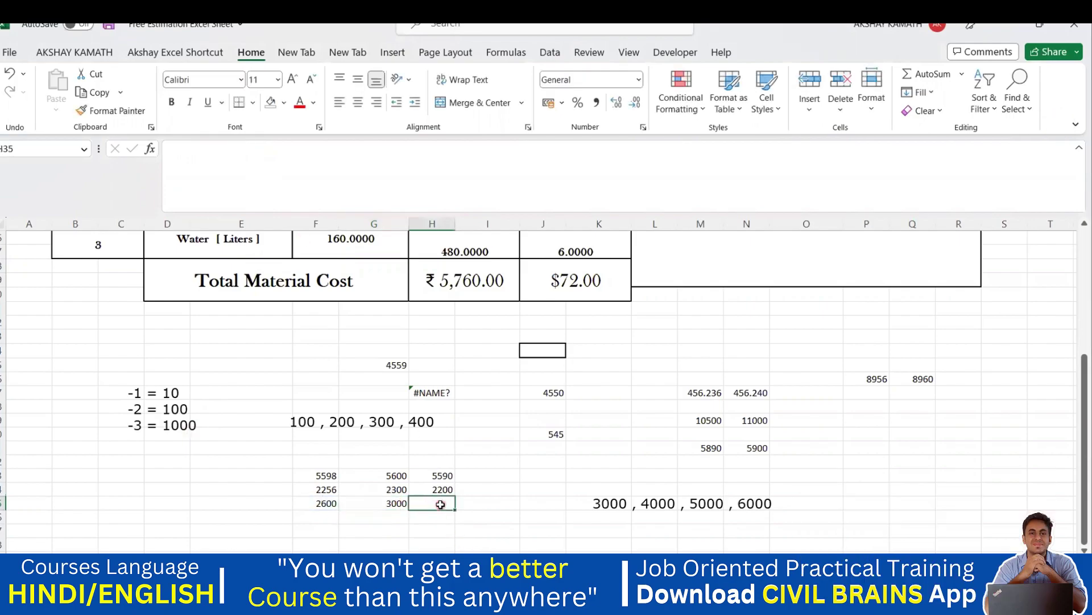
Compare F35 with G35's ROUNDUP, then fill H34's ROUNDDOWN formula down into H35.
click(335, 505)
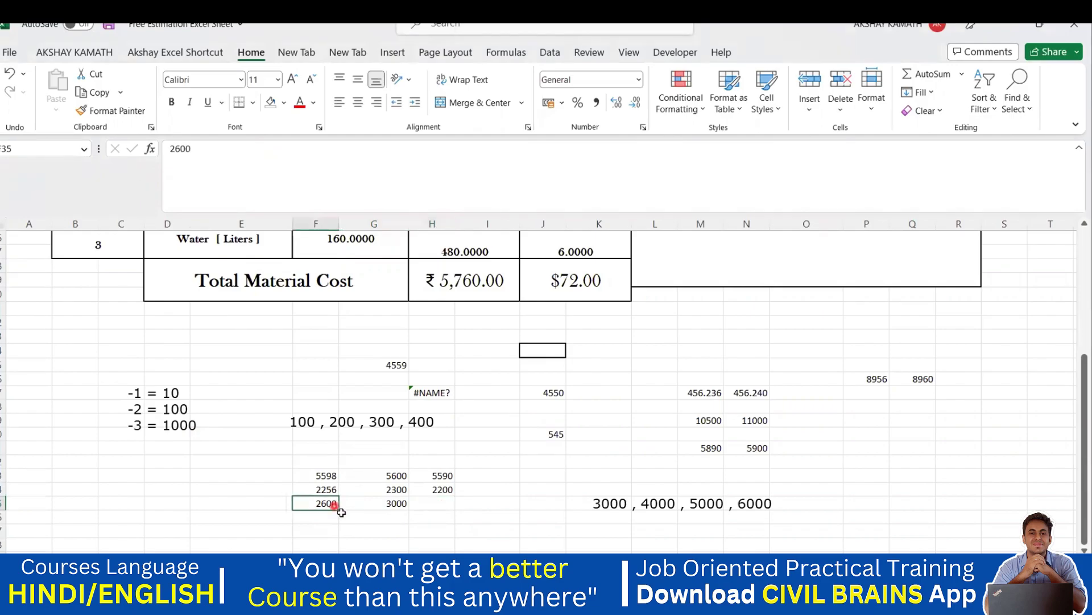
click(436, 506)
click(329, 506)
click(424, 505)
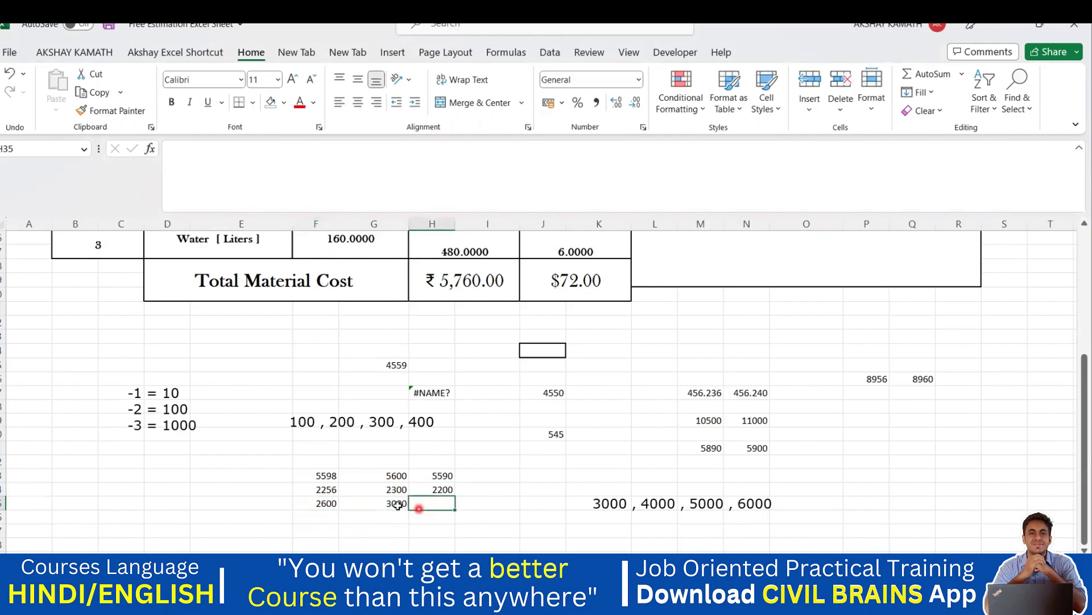
click(397, 505)
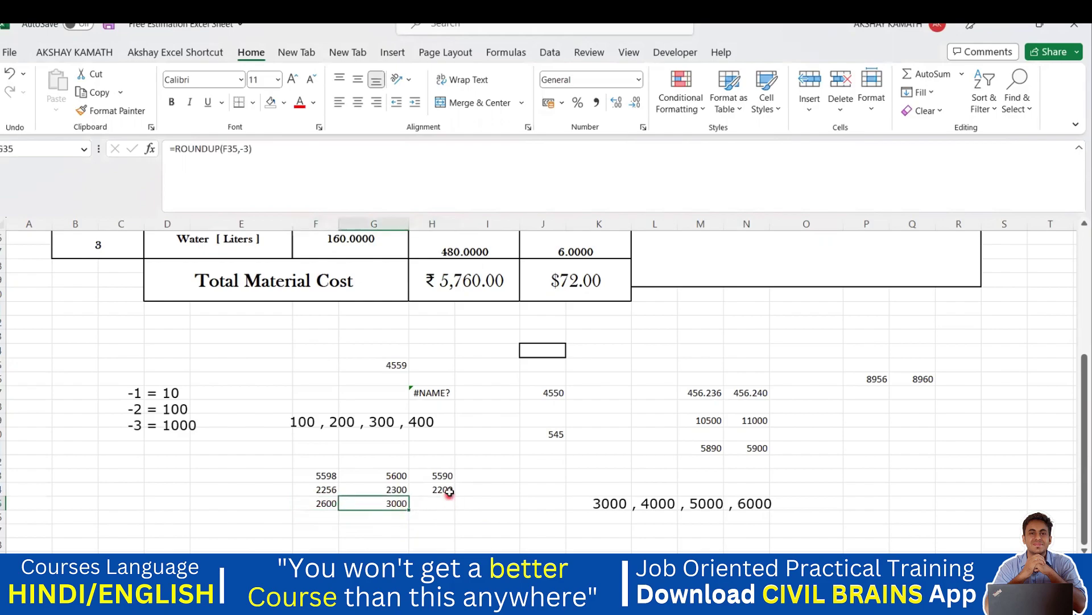
click(449, 491)
drag(454, 498, 454, 510)
click(491, 526)
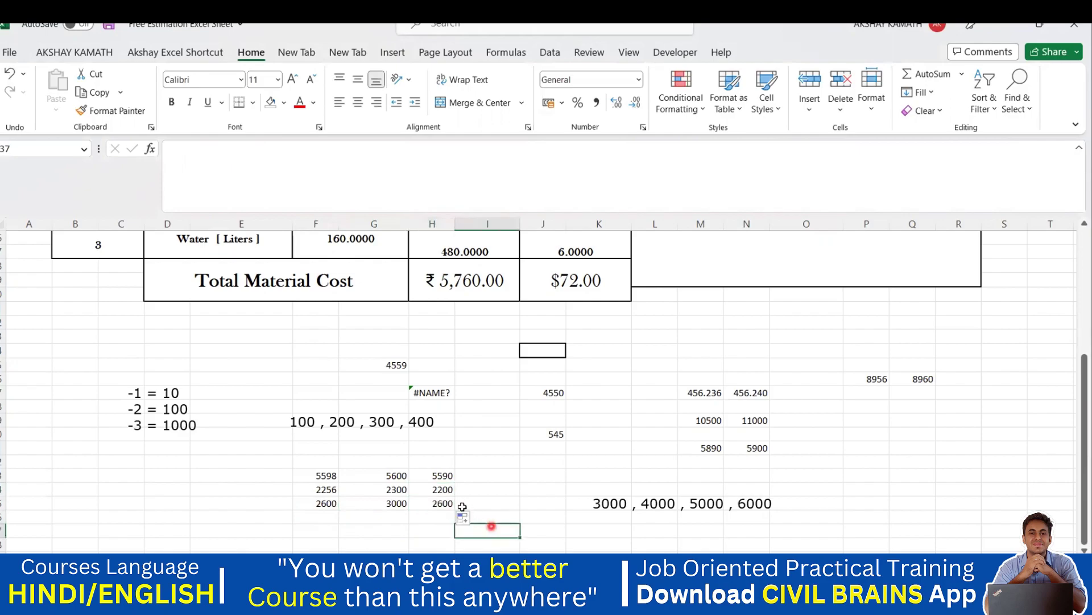
Change H35's digit argument to -3 so =ROUNDDOWN(F35,-3) returns 2000.
double_click(441, 503)
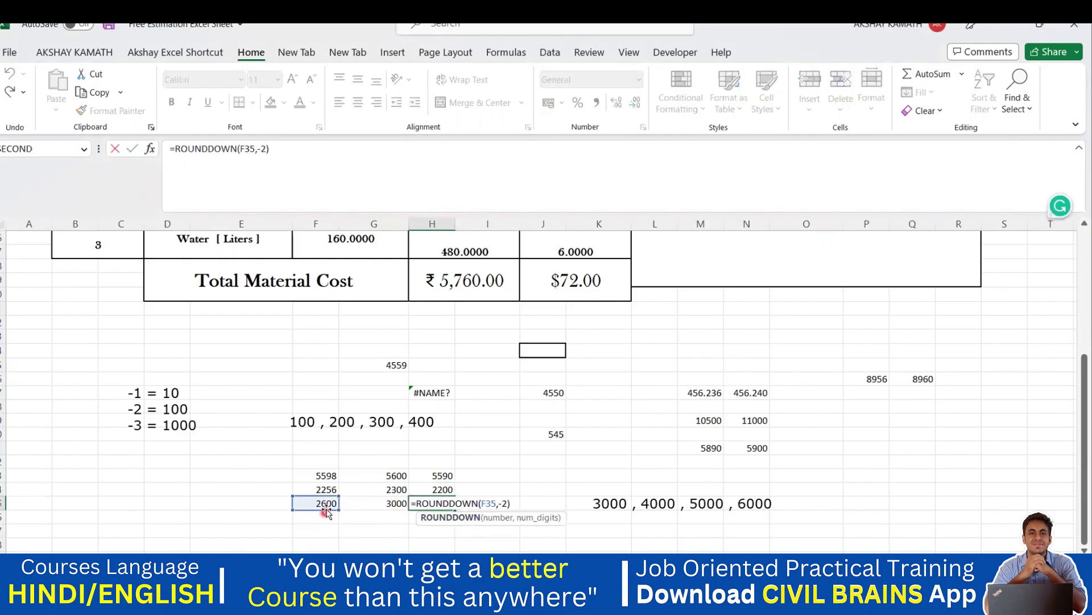
click(264, 152)
key(BackSpace)
text(3)
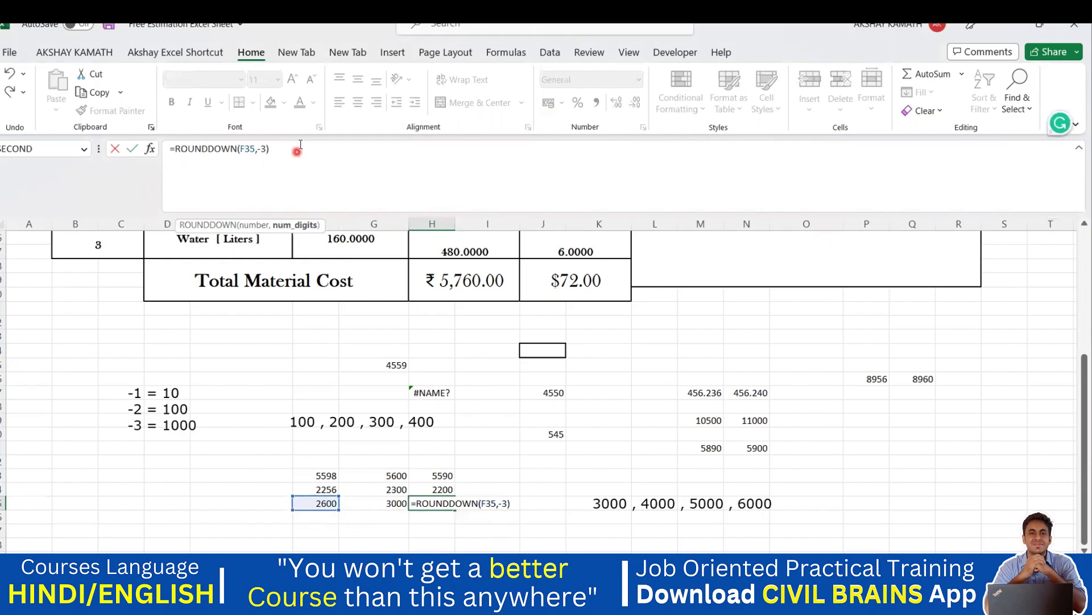
key(Return)
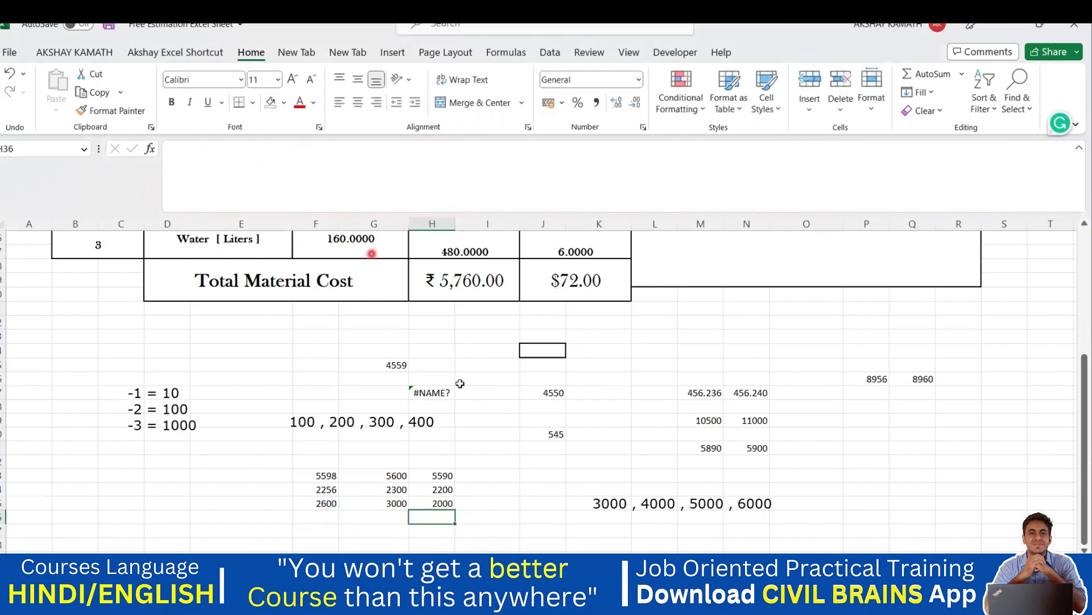
click(450, 498)
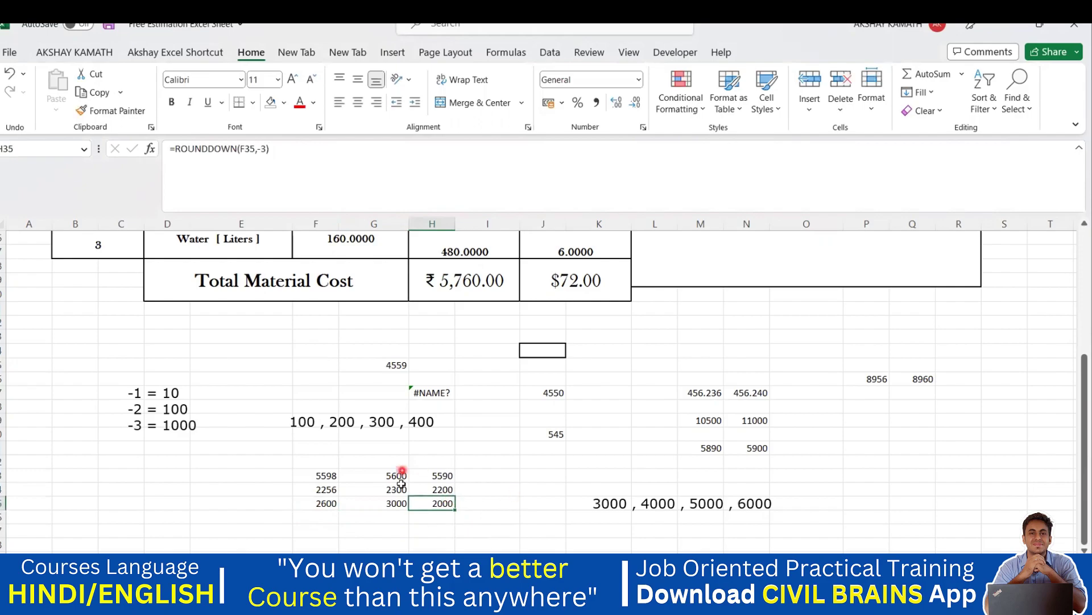
Select the column G ROUNDUP and column H ROUNDDOWN results to compare them, then deselect.
drag(398, 474, 398, 501)
drag(456, 476, 455, 503)
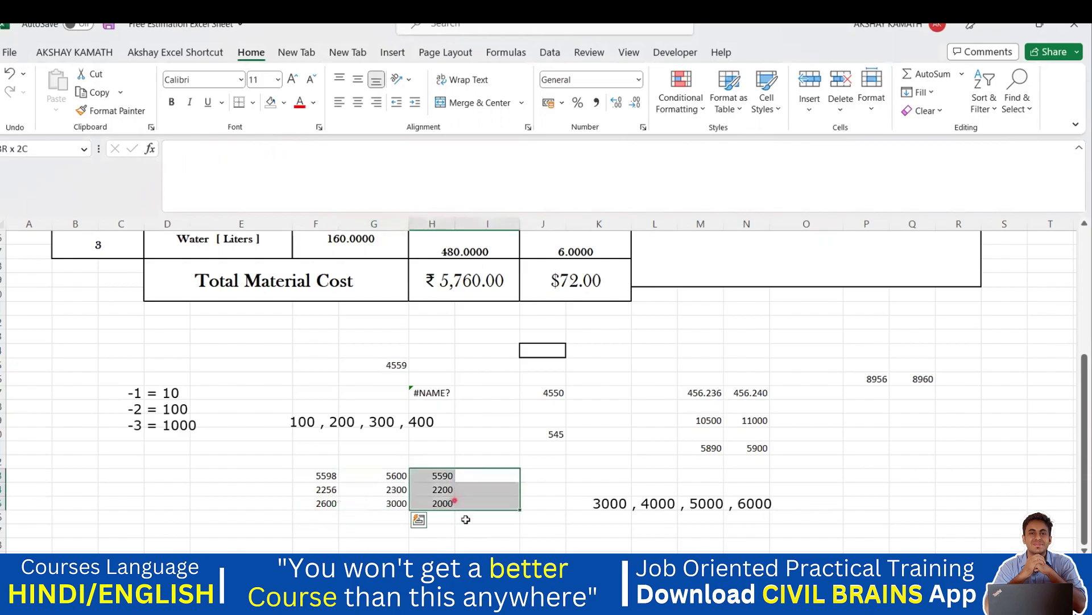
click(485, 532)
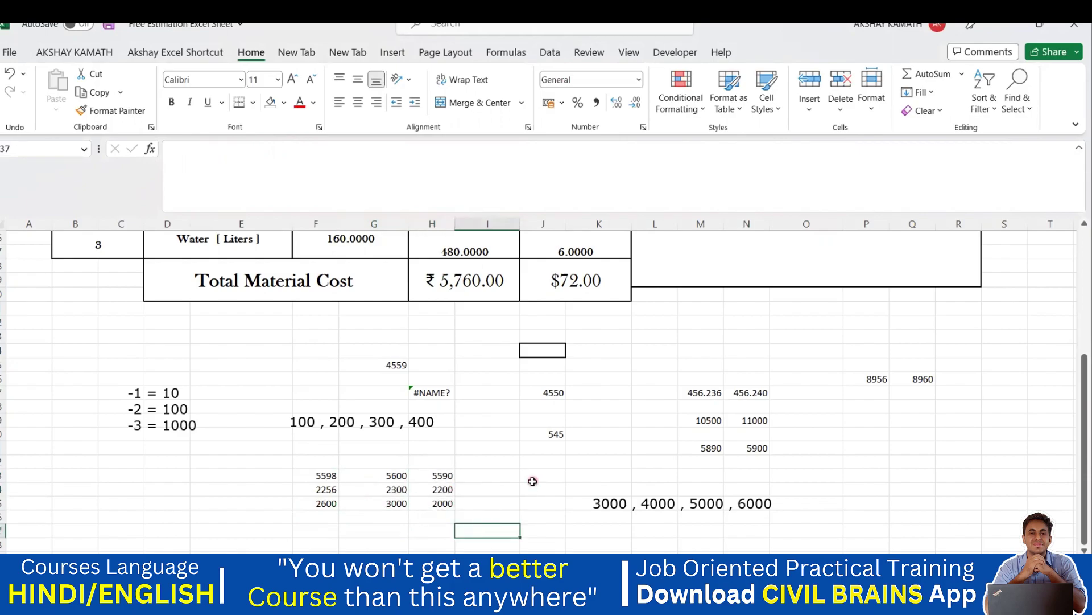
Switch to New BBS Excel Sheets, inspect L130's =+(K130*I130*F130) and select empty L129 above it.
scroll(523, 487, up, 3)
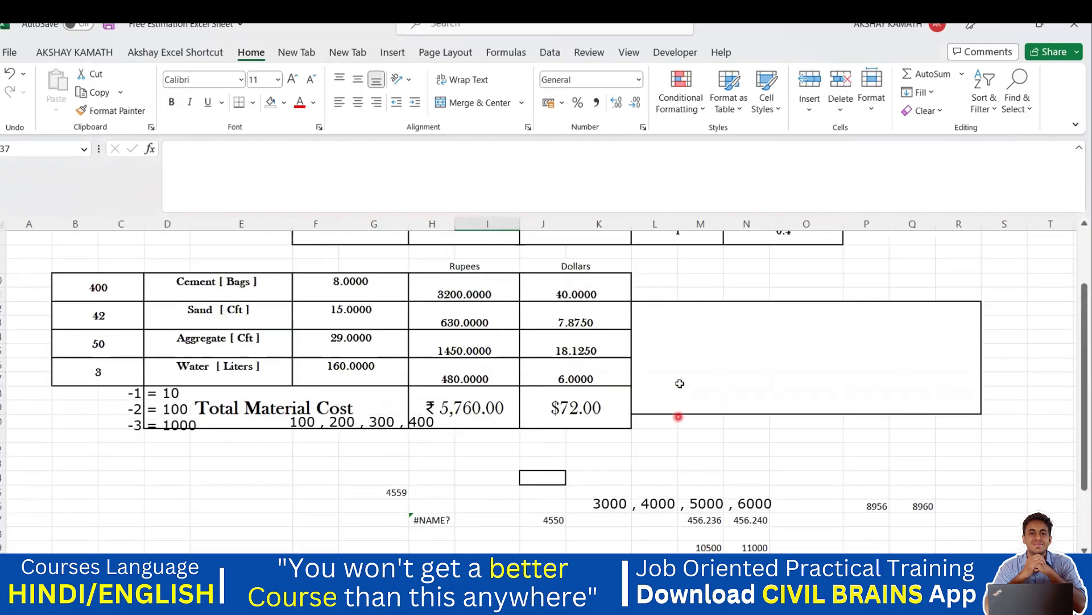
scroll(488, 501, down, 1)
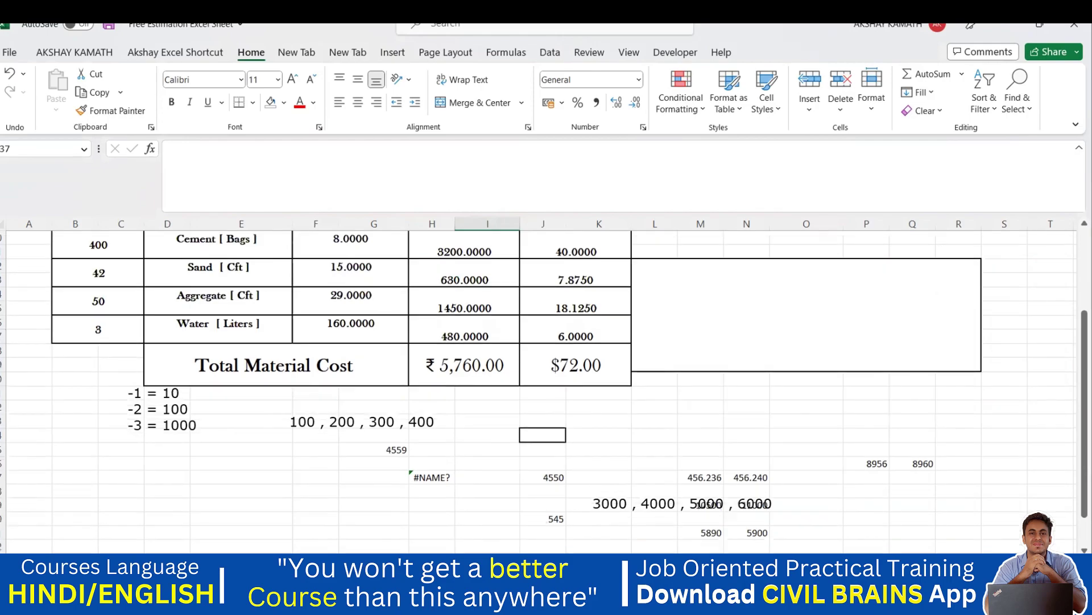
mouse_move(626, 603)
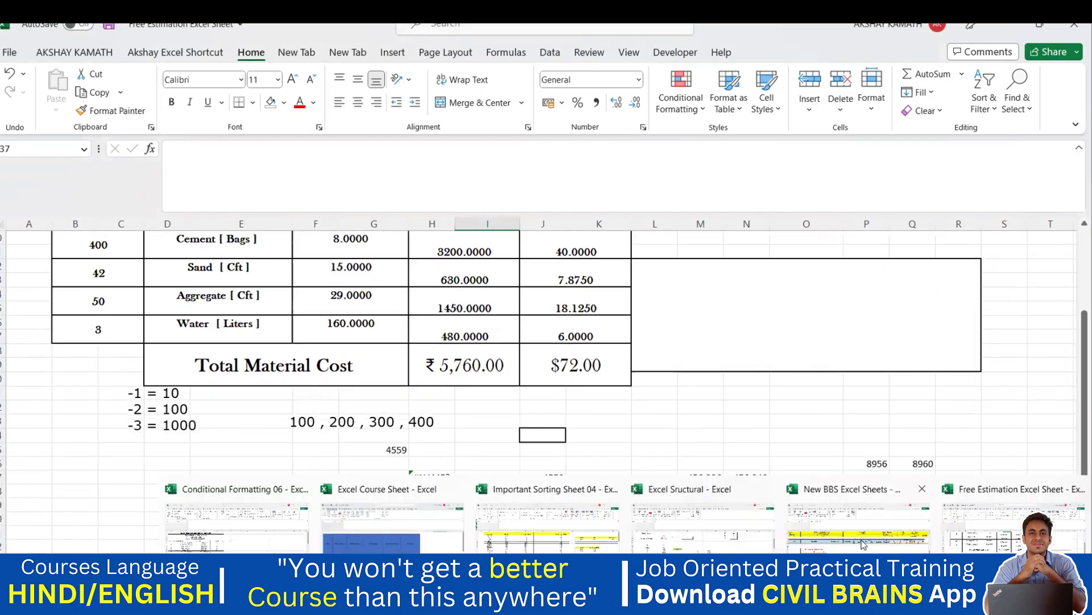
click(864, 545)
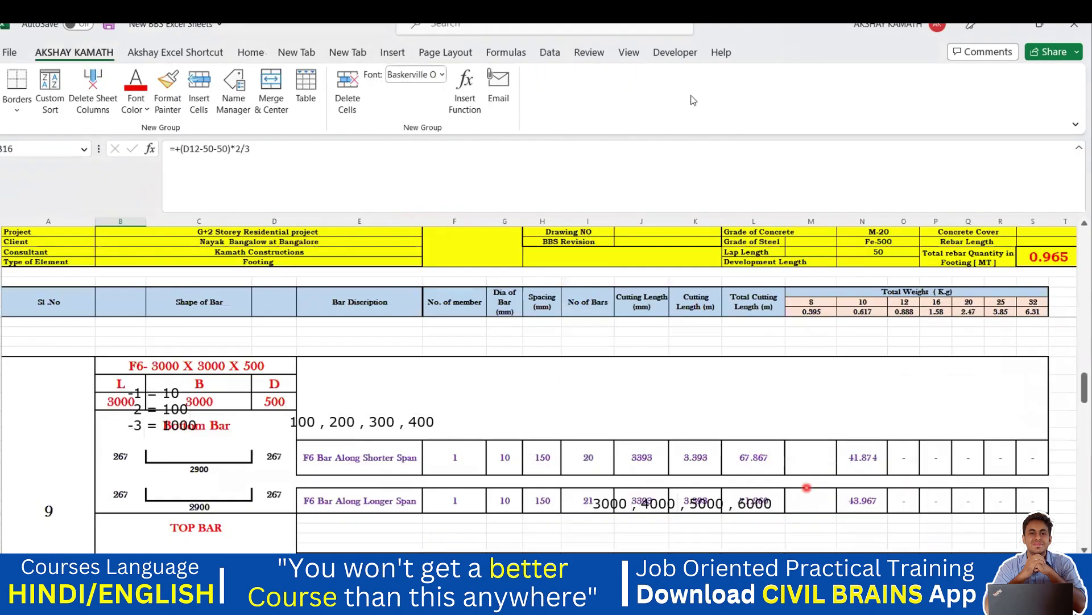
click(765, 466)
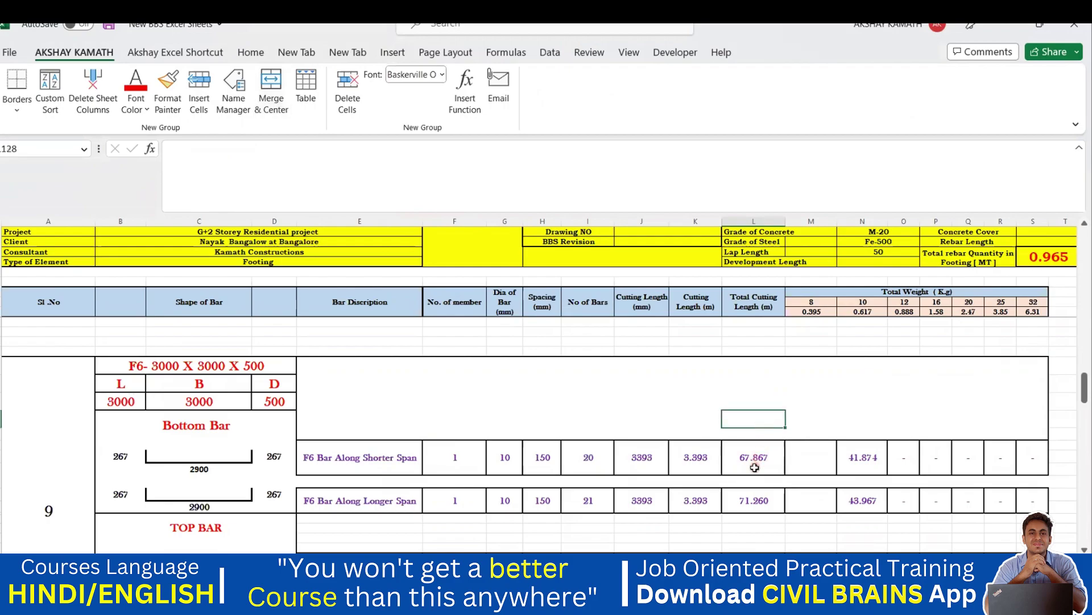
click(755, 424)
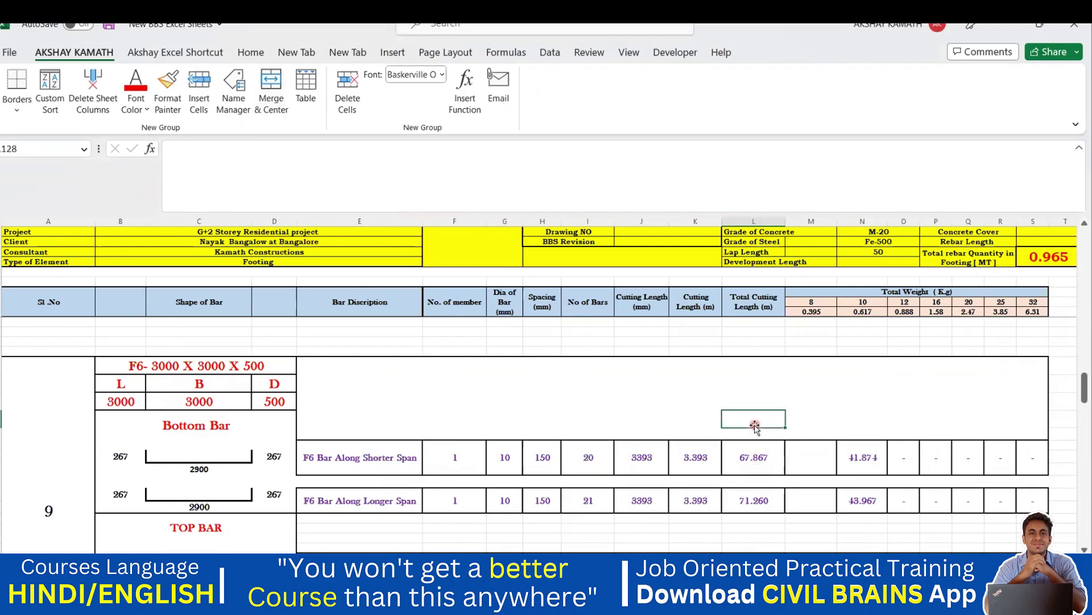
click(755, 464)
click(750, 435)
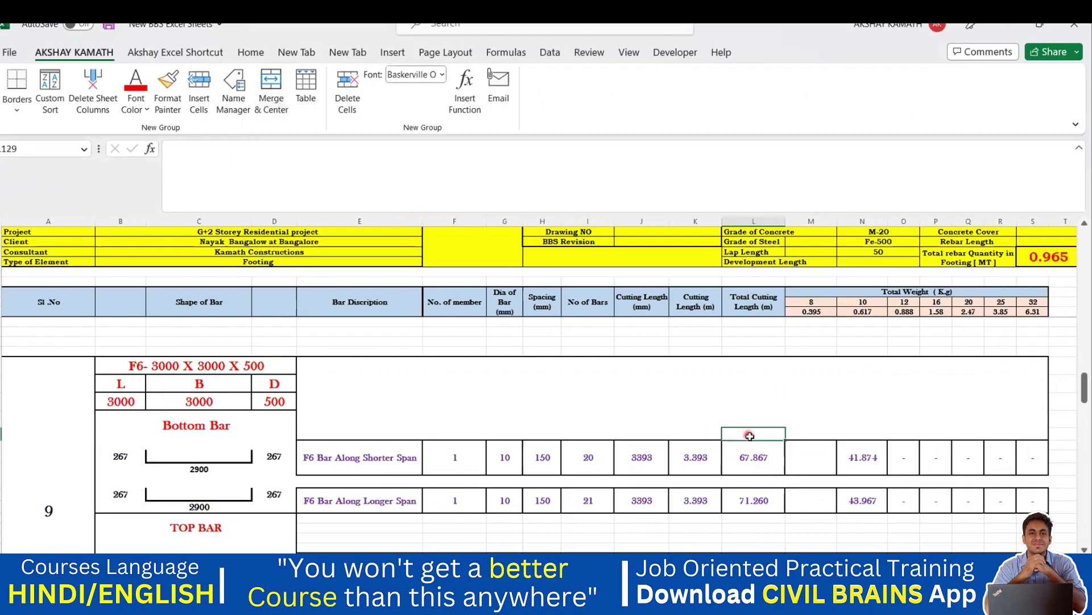
click(762, 470)
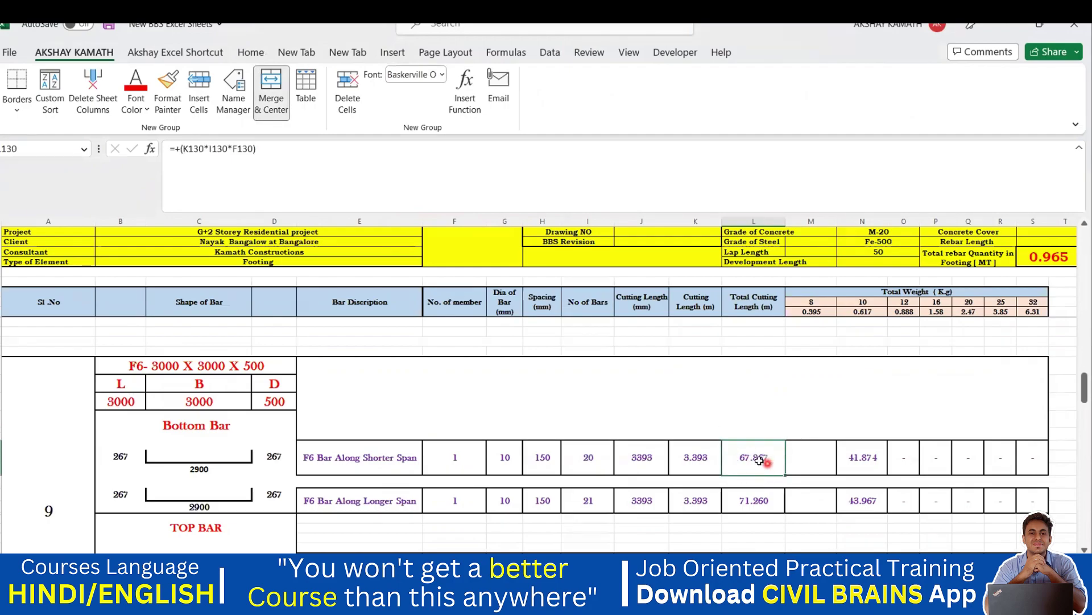
click(761, 430)
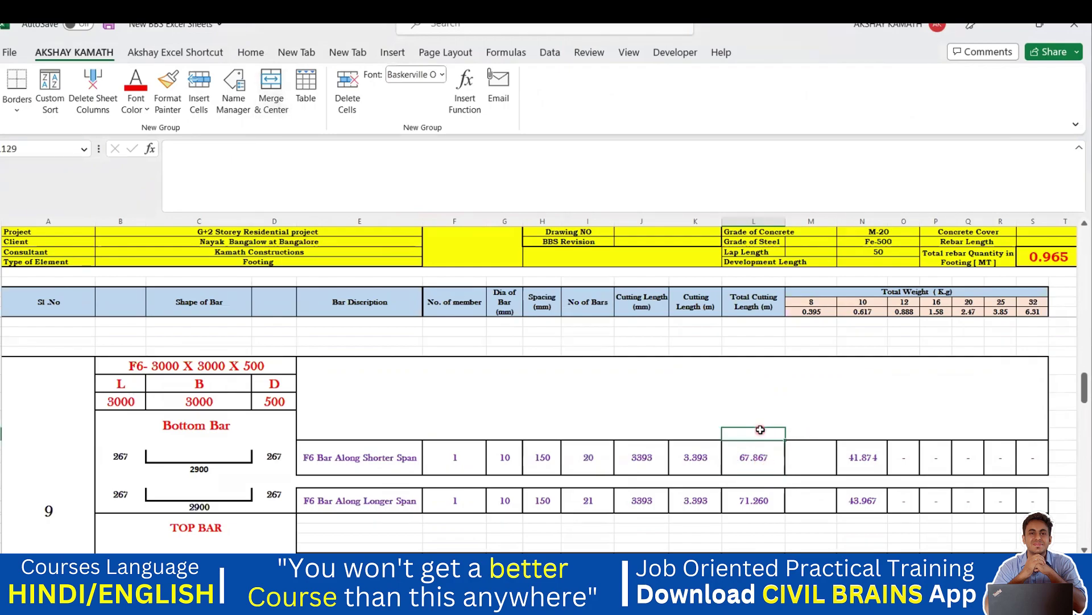
Enter =+ROUNDUP(L130,-1) in L129 so 67.867 rounds up to 70.000.
text(+)
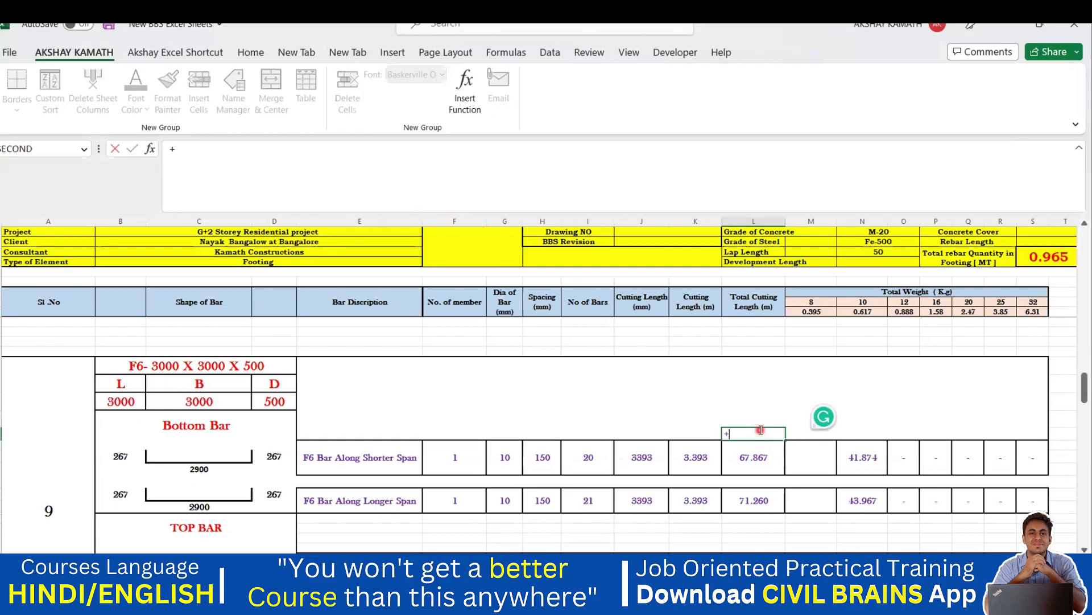
text(ROUNDU)
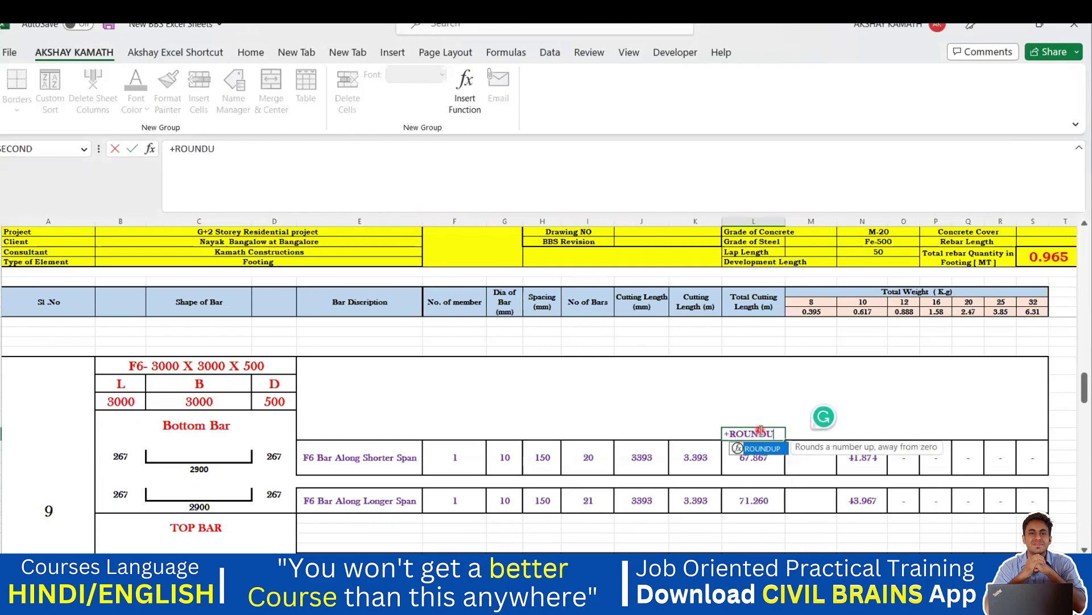
text(P()
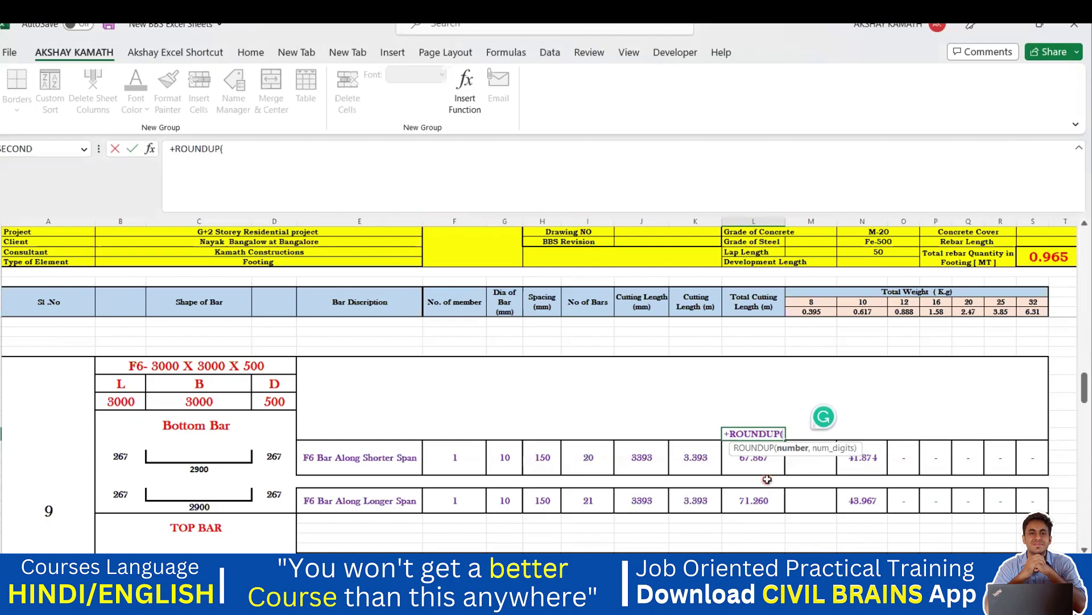
click(754, 462)
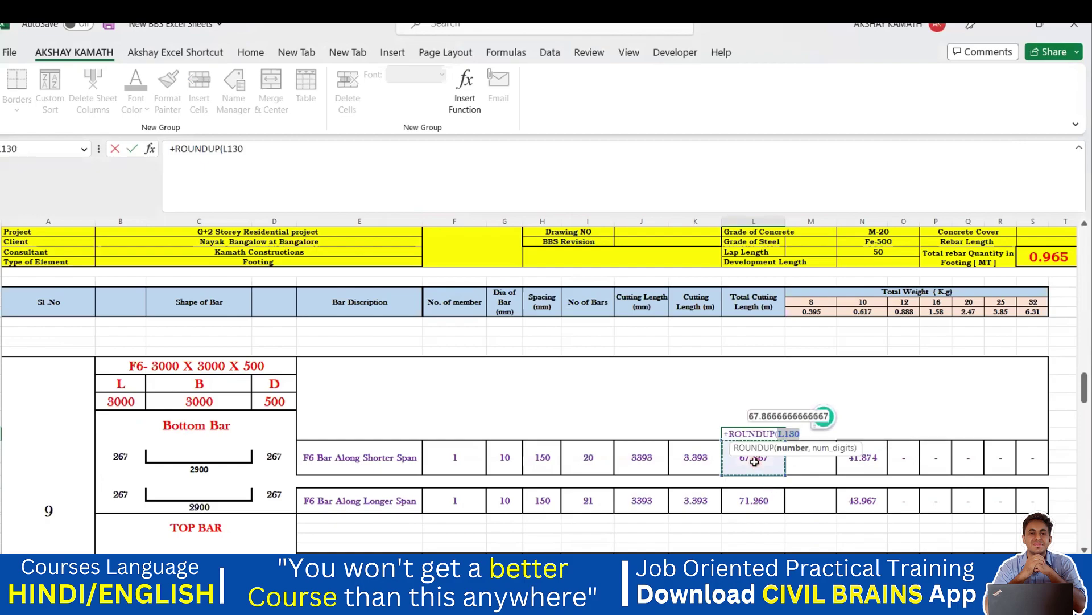
text(,-1))
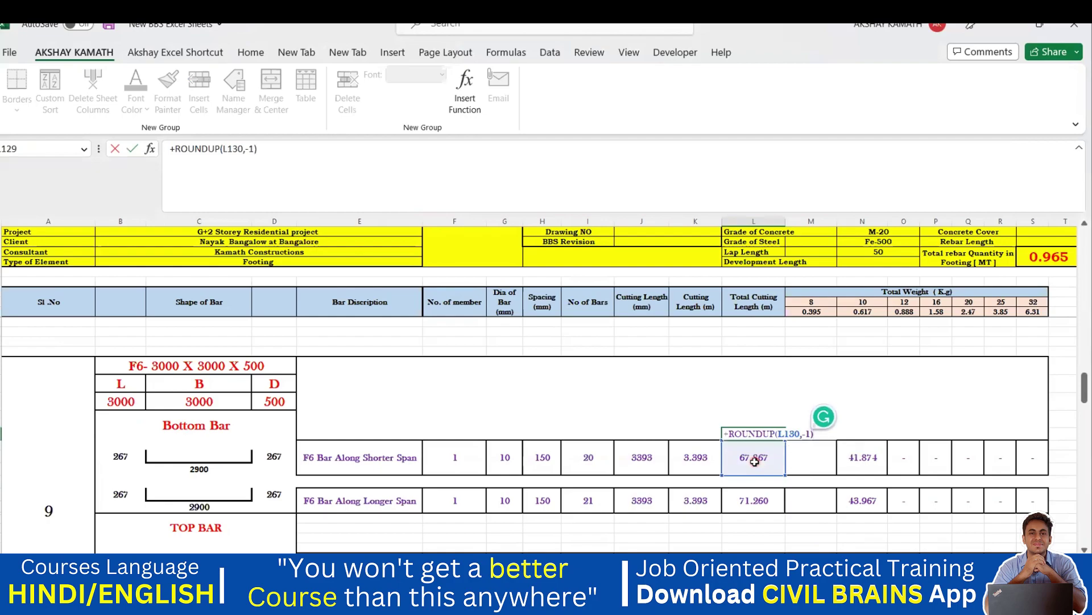
key(Return)
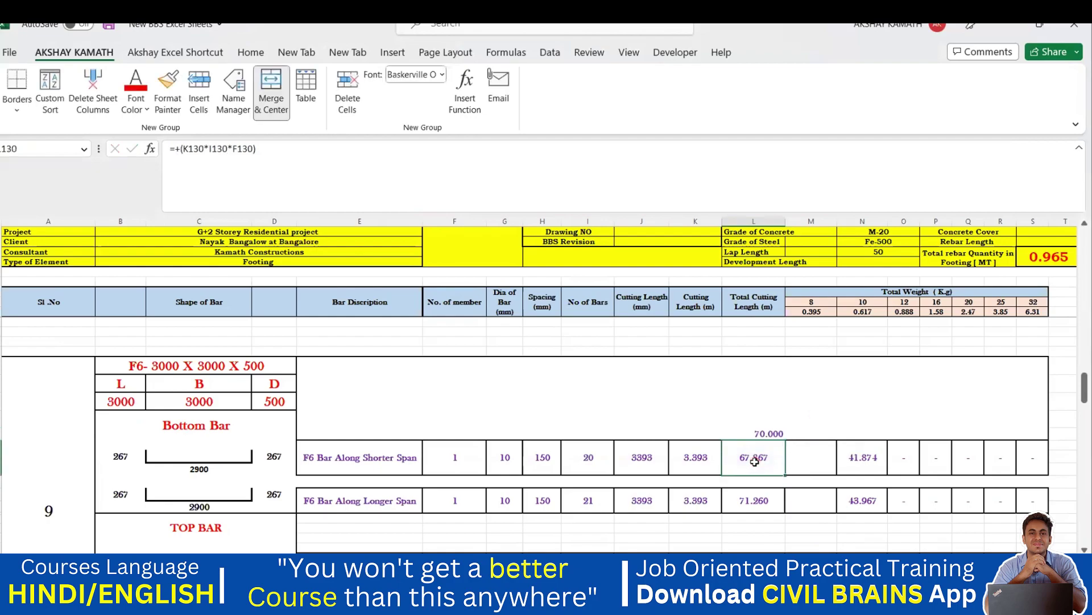
click(767, 433)
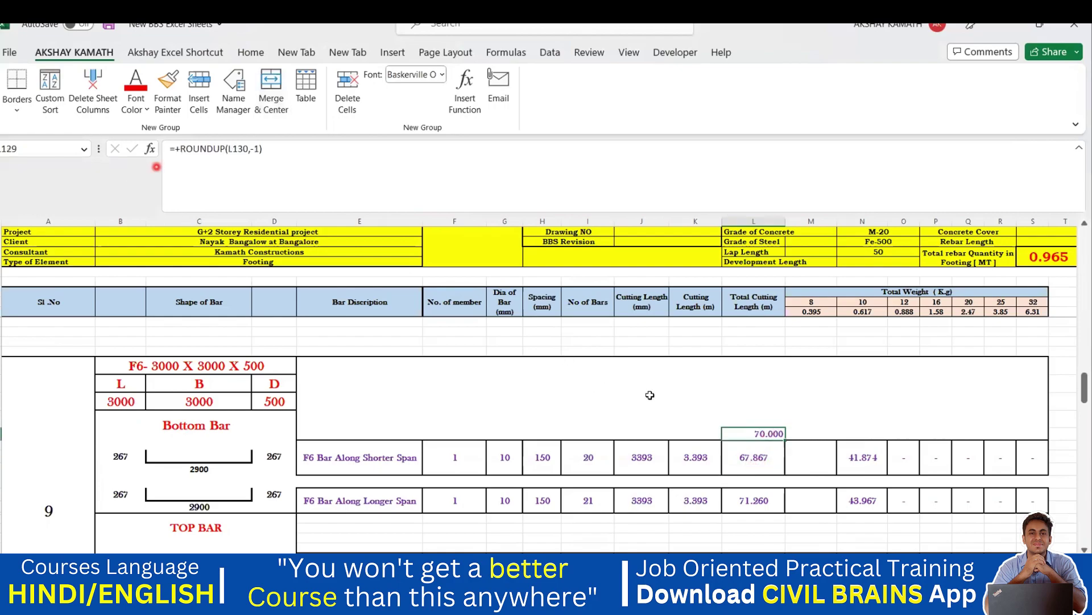
click(832, 435)
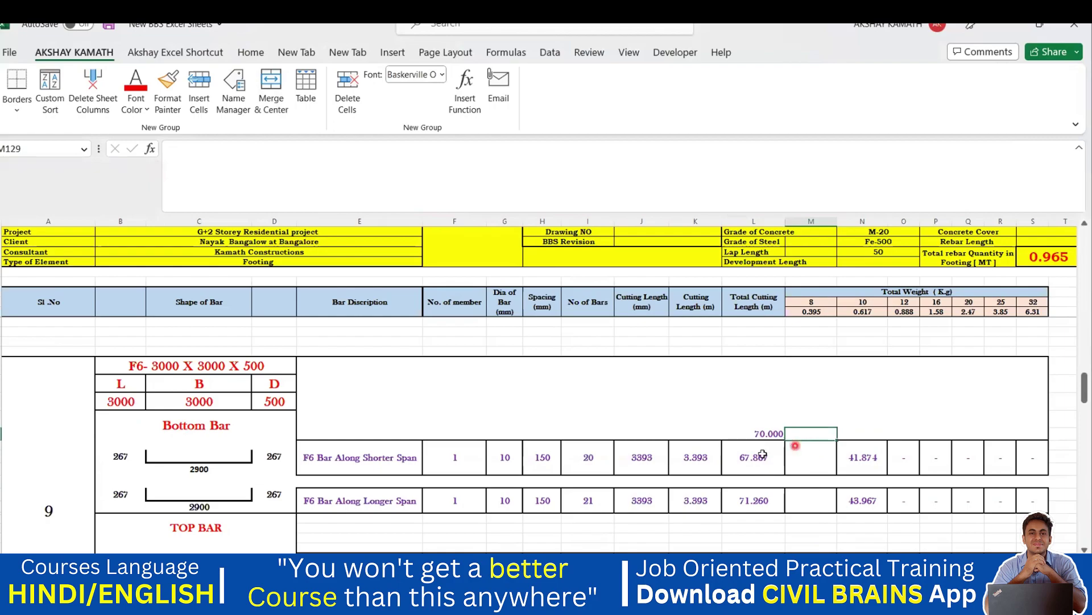
Copy L129 into M129 and change it to =+ROUNDDOWN(L130,-1), showing 60.000.
click(767, 433)
drag(788, 439, 819, 433)
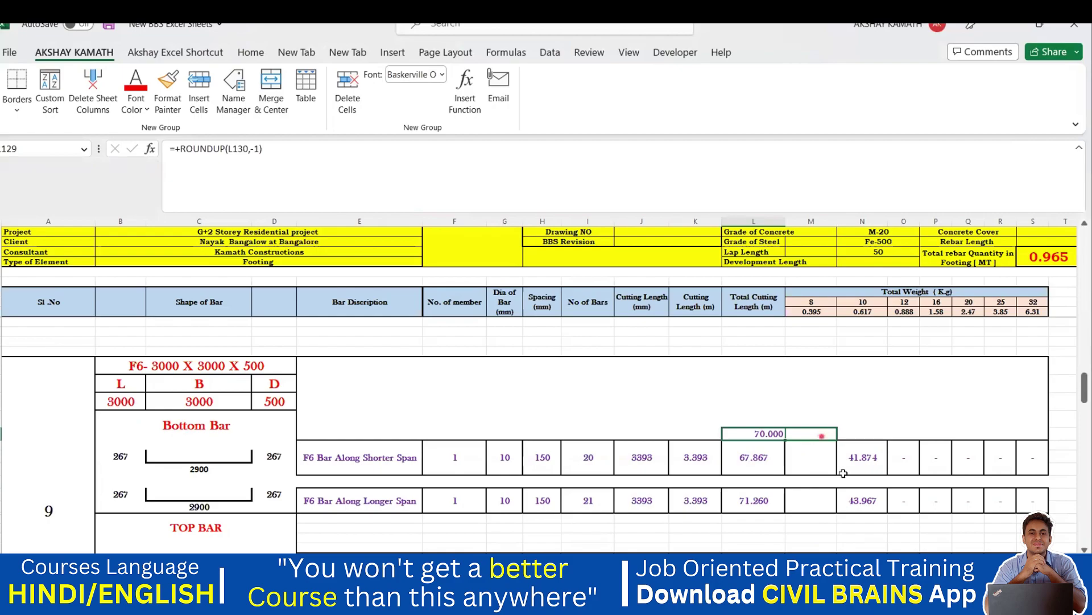
double_click(819, 434)
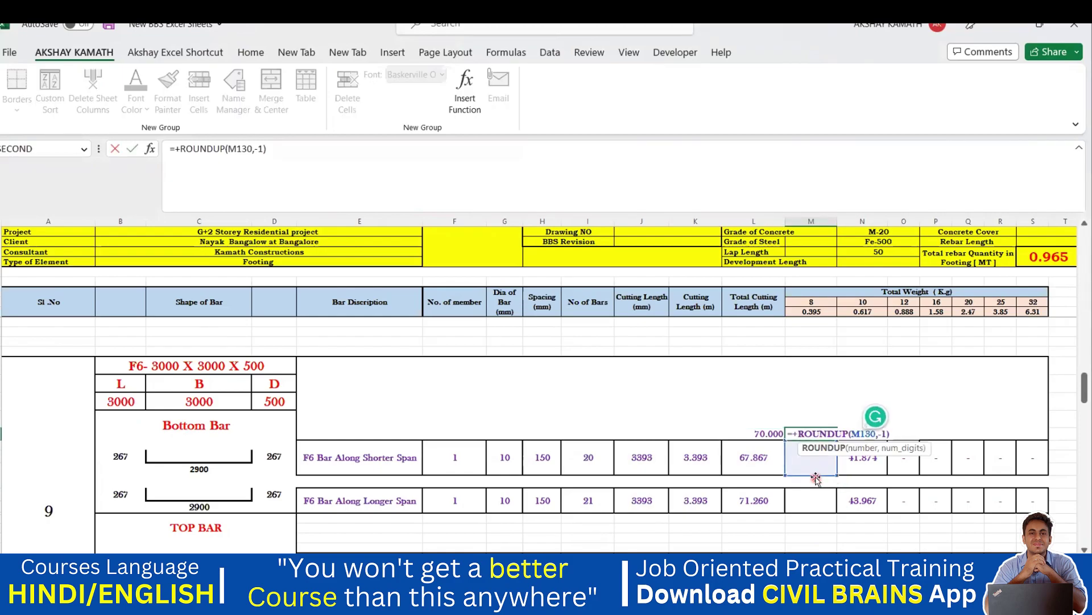
click(762, 474)
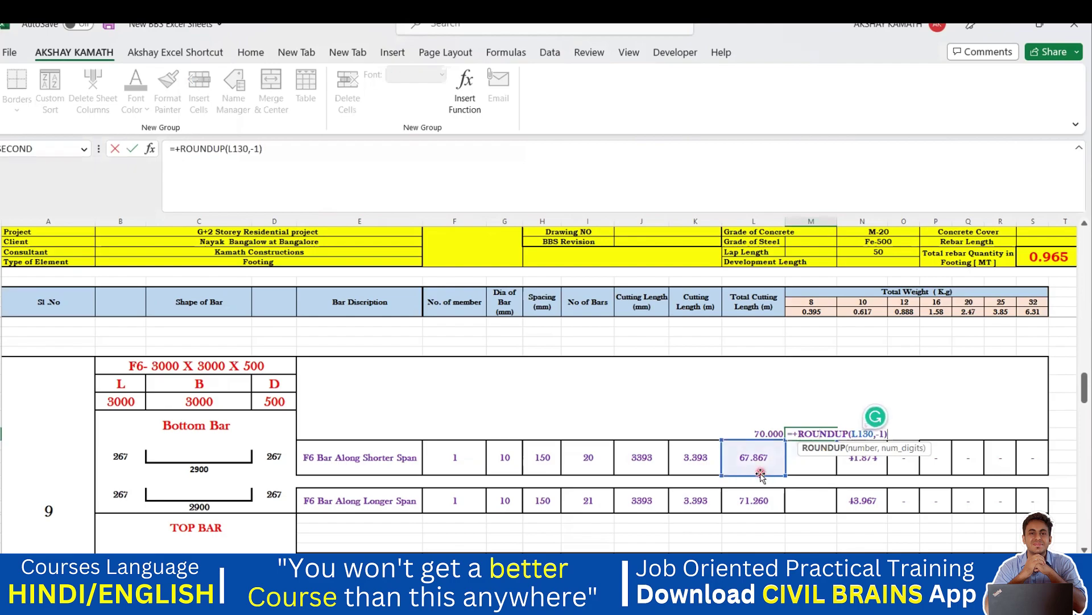
click(266, 169)
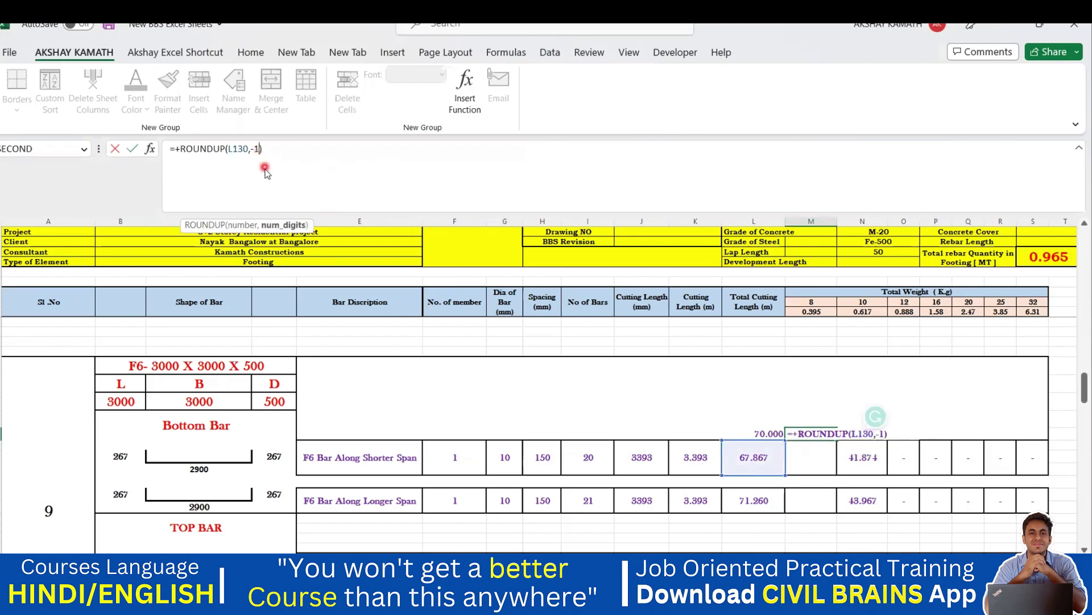
click(237, 159)
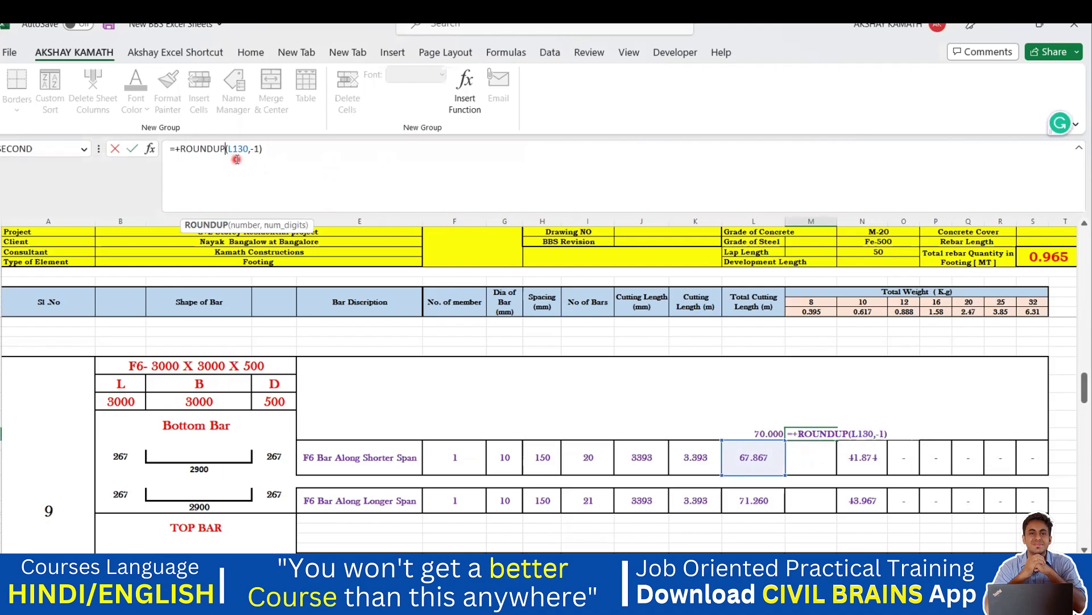
key(BackSpace)
key(BackSpace)
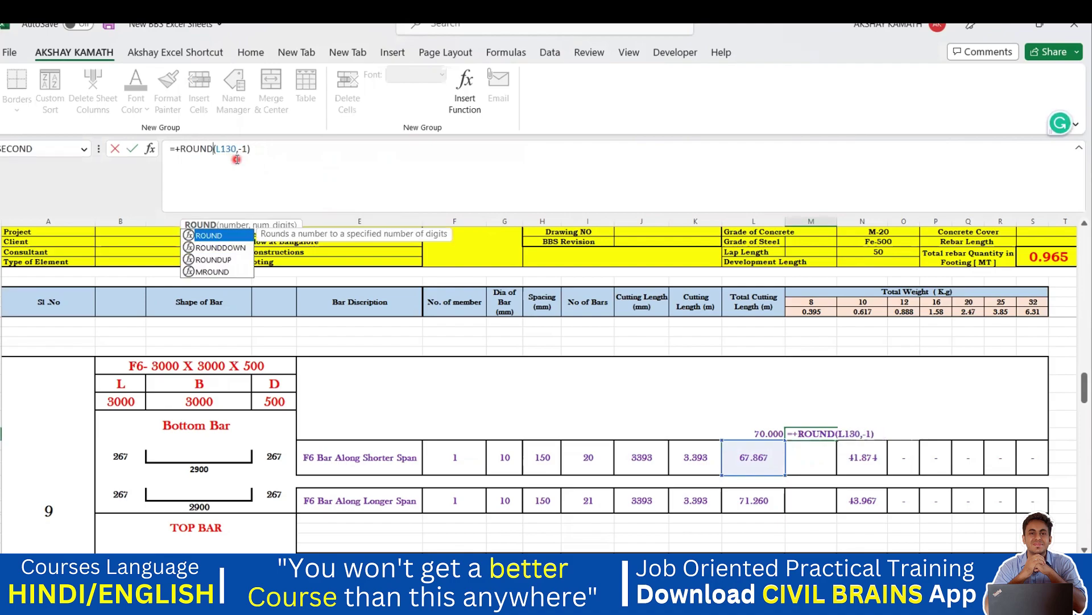
click(229, 248)
double_click(229, 248)
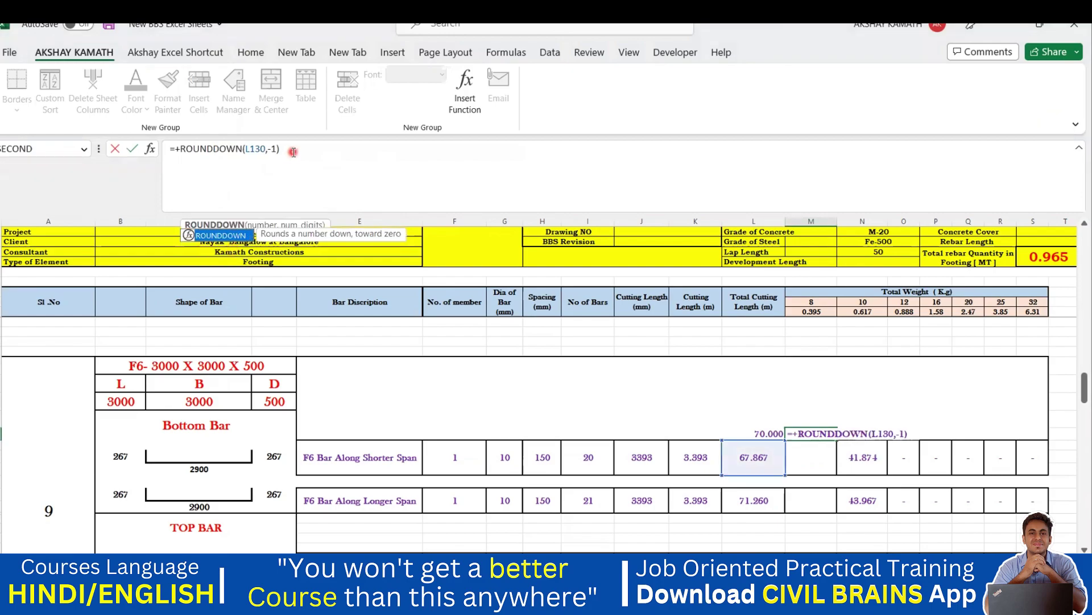
click(293, 151)
key(Return)
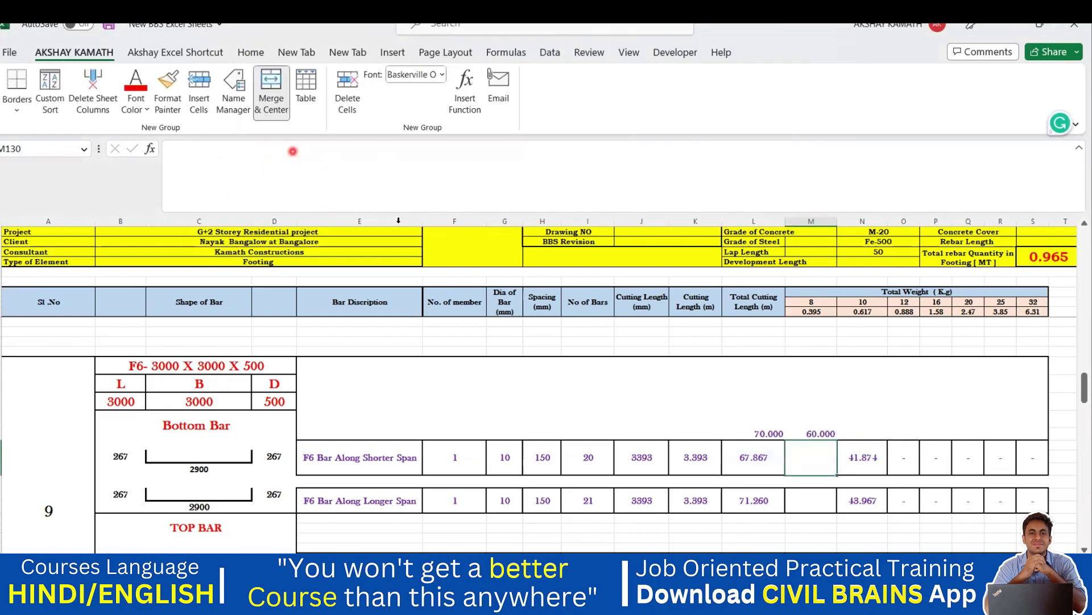
click(830, 432)
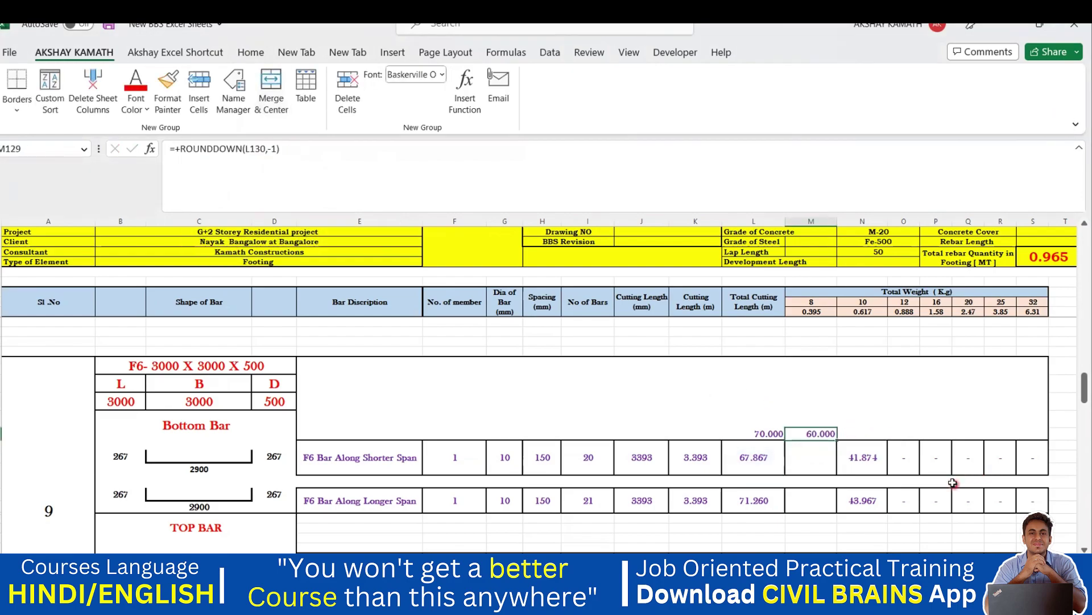